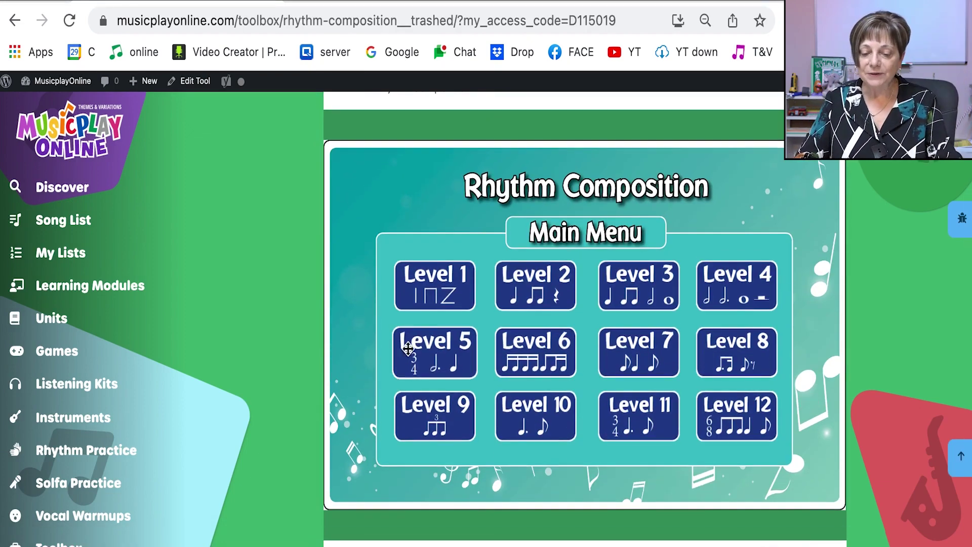
Open Level 2 and fill the beat chart's first row: quarter notes on beats 1–4, eighth-note pairs on 5–6, quarter notes on 7–8.
left_click(549, 287)
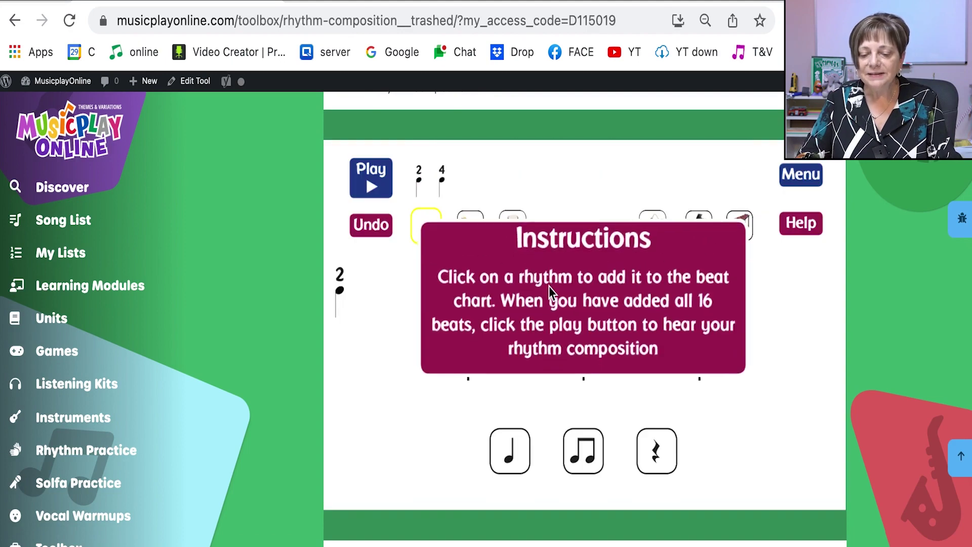
left_click(505, 463)
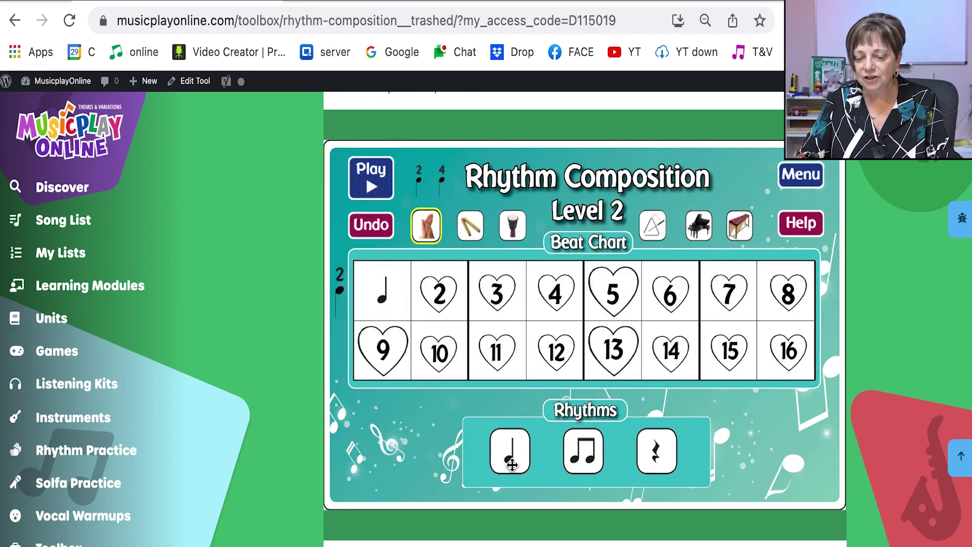
left_click(508, 464)
left_click(511, 464)
left_click(512, 464)
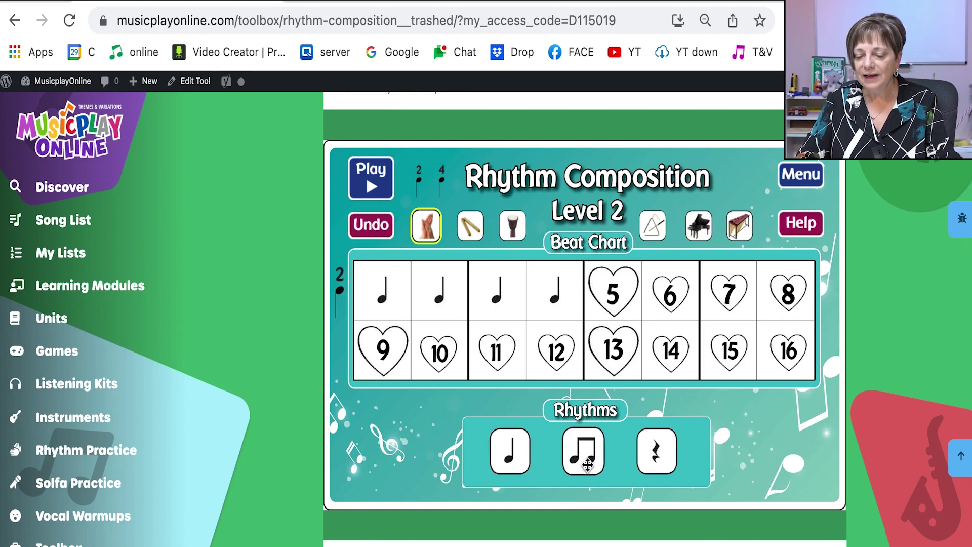
left_click(587, 465)
left_click(587, 465)
left_click(510, 460)
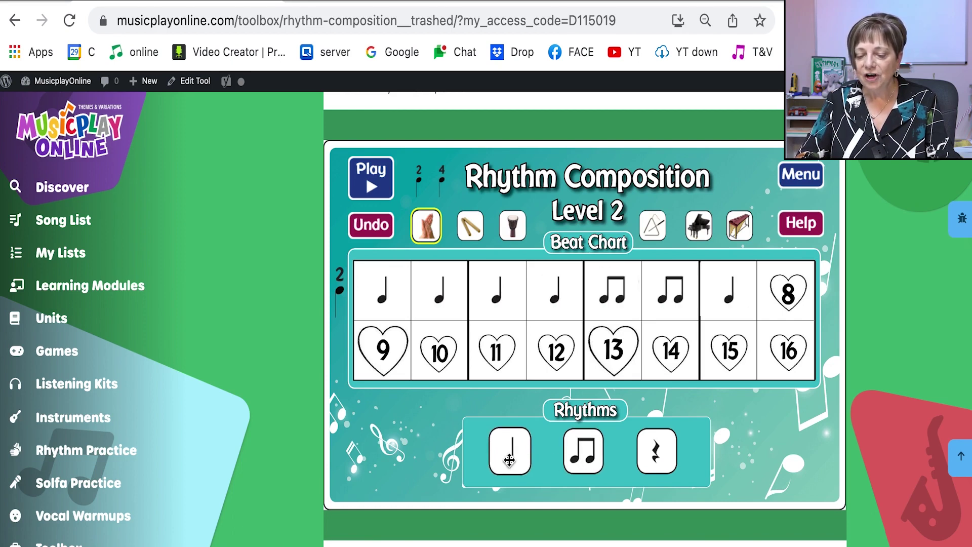
left_click(510, 459)
Fill the second row of beats with quarter note, rest, quarter note, rest, two eighth-note pairs, quarter note and rest.
left_click(509, 460)
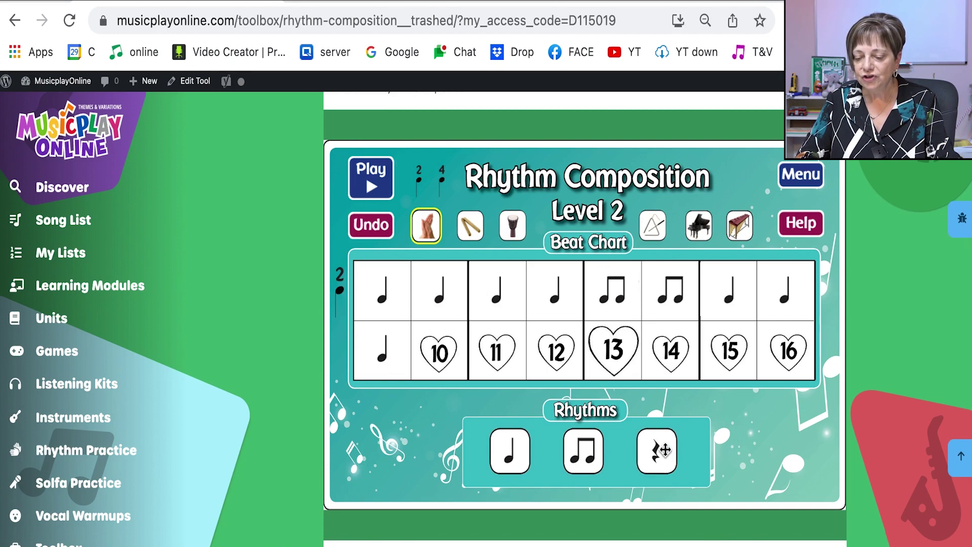
left_click(655, 449)
left_click(510, 458)
left_click(655, 446)
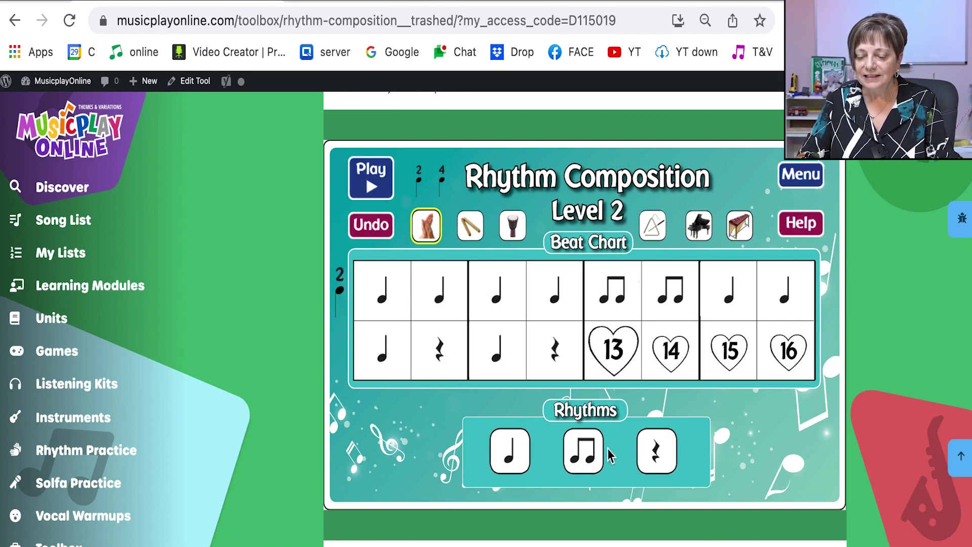
left_click(580, 449)
left_click(581, 449)
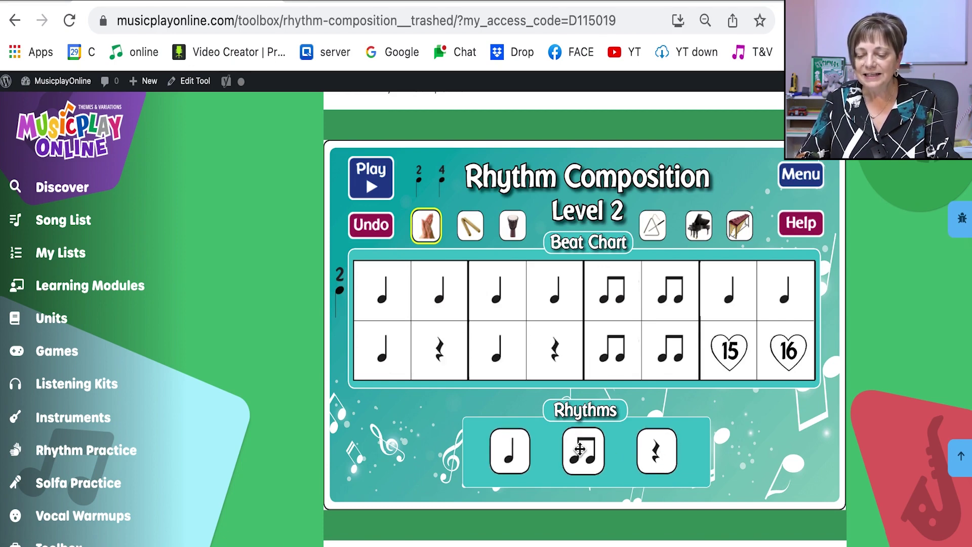
left_click(509, 449)
left_click(658, 445)
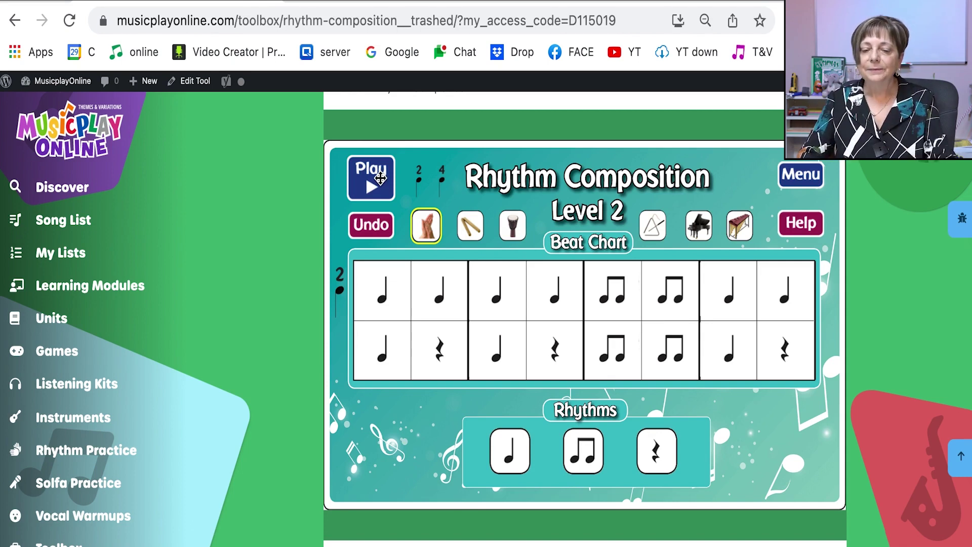
Switch to Level 12 and fill beats 1–4 by alternating a three-eighth-note group with a dotted quarter note.
left_click(805, 174)
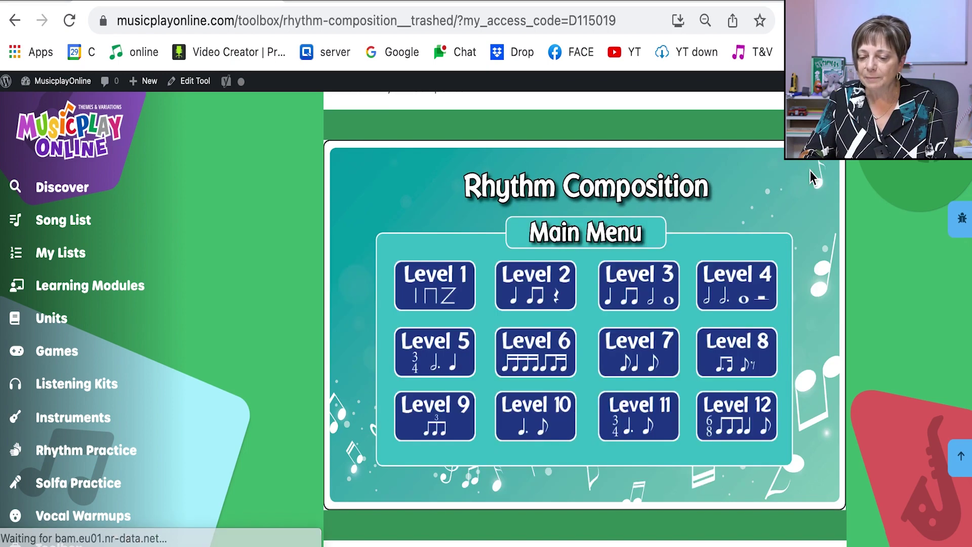
left_click(734, 426)
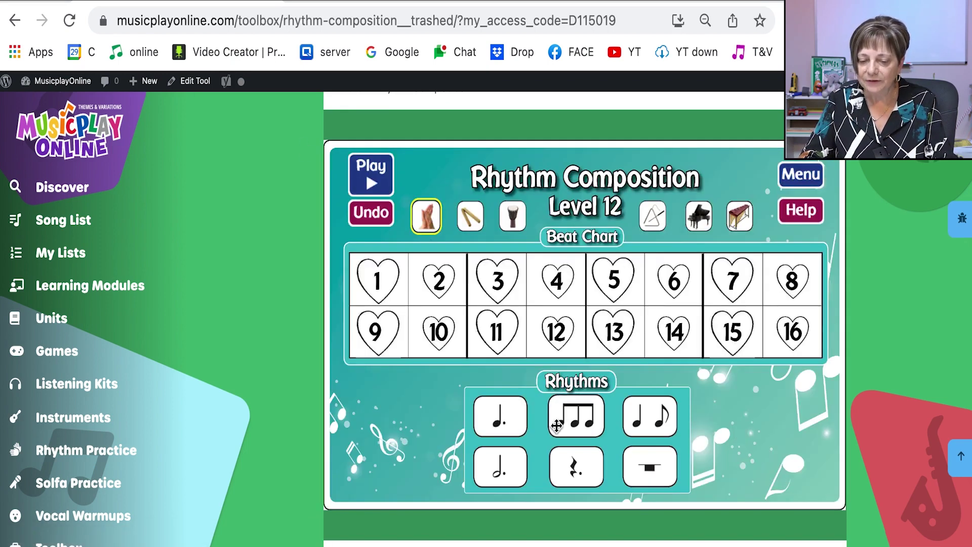
left_click(581, 420)
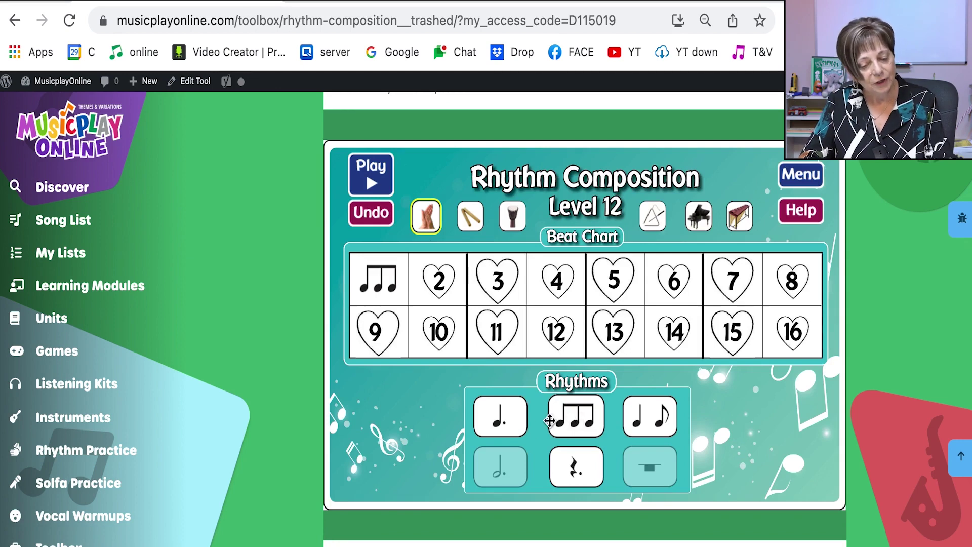
left_click(500, 416)
left_click(577, 415)
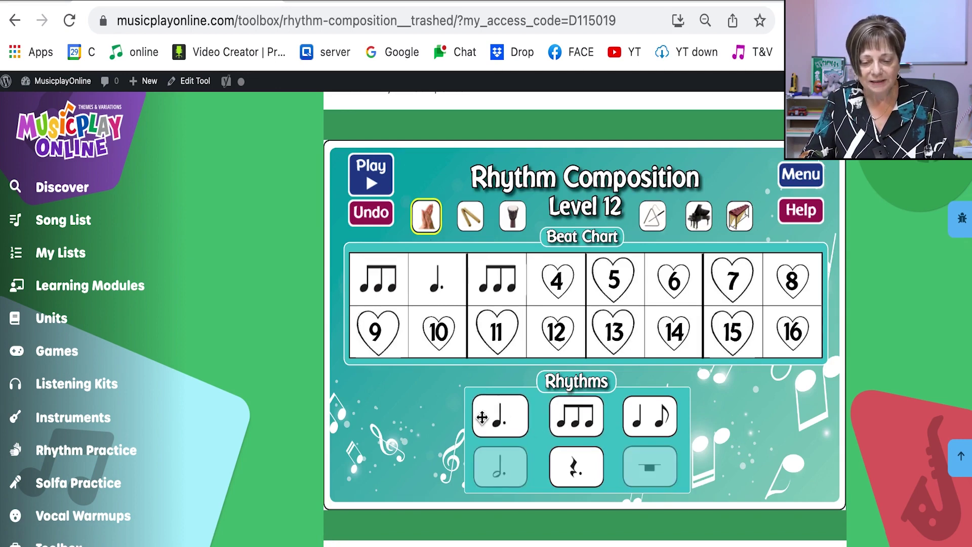
left_click(491, 415)
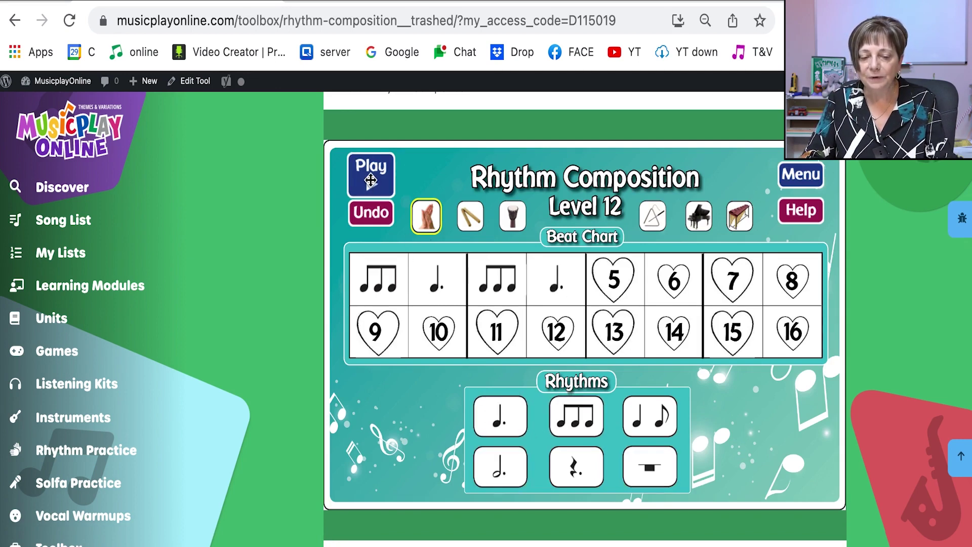
Return to the toolbox search results and open the Melody Composition Tool.
scroll(370, 180, "up", 3)
left_click(373, 157)
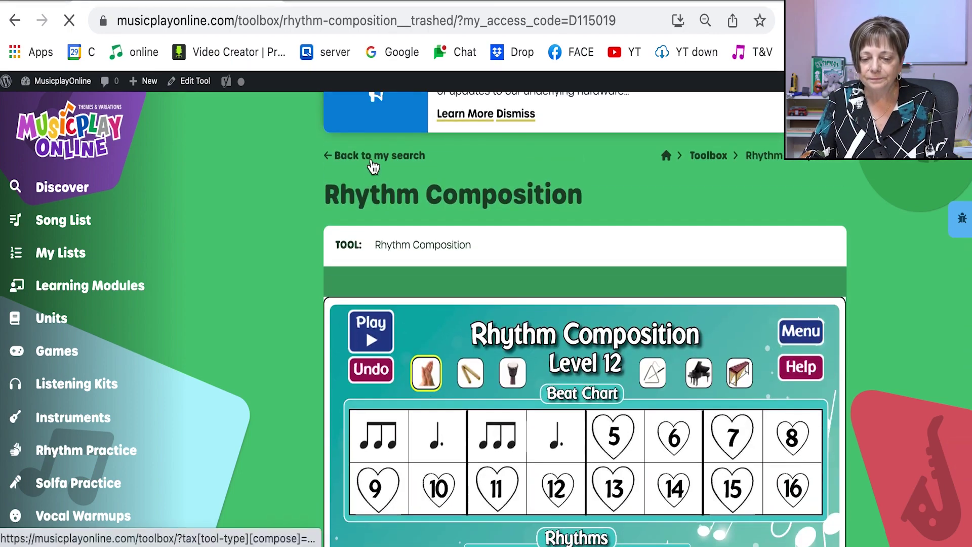
scroll(459, 310, "down", 4)
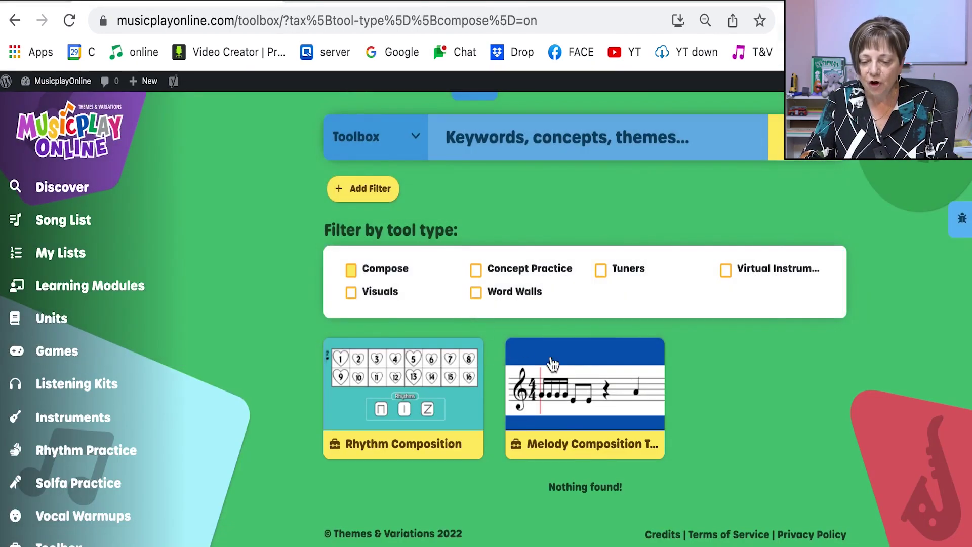
left_click(581, 380)
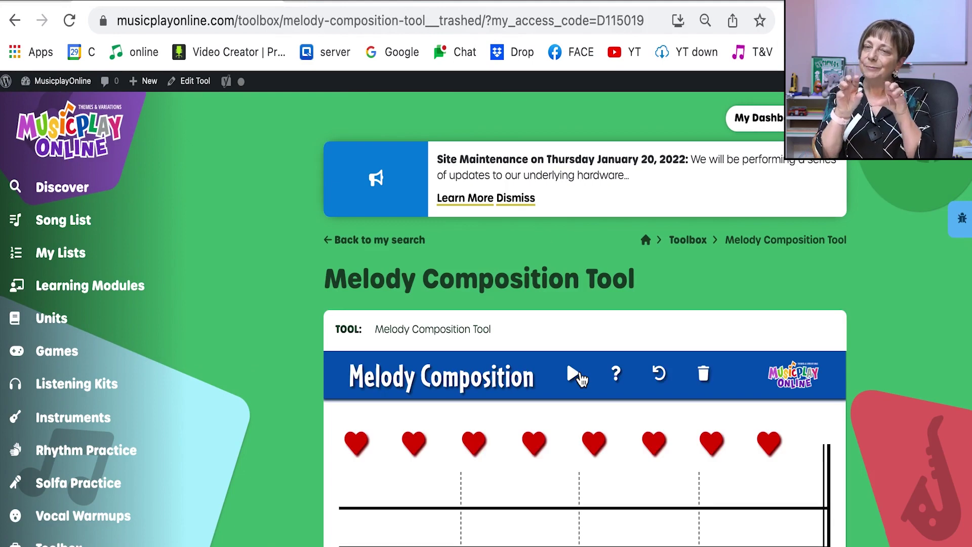
Set the melody tool's level to Level 5 - DE GAB (Recorder).
scroll(581, 380, "down", 3)
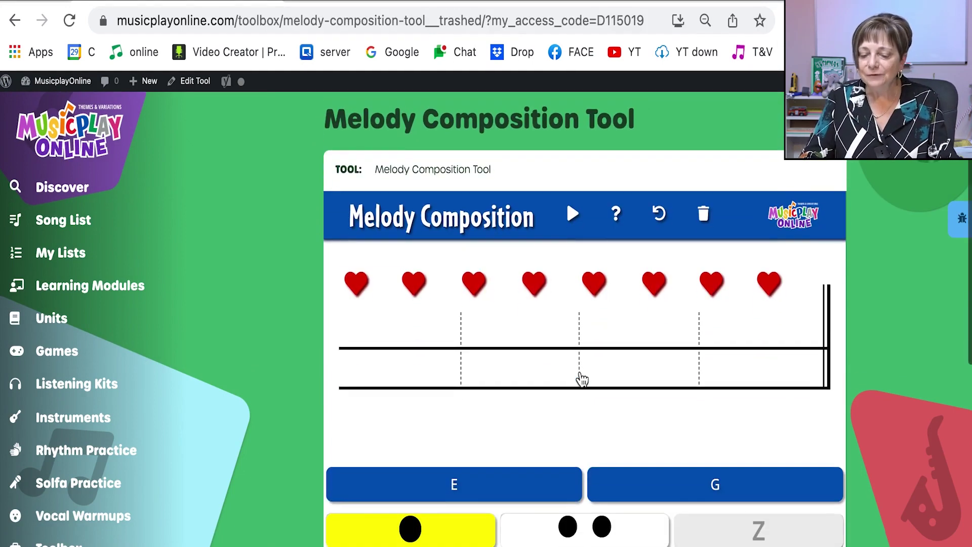
scroll(581, 379, "down", 3)
scroll(779, 447, "down", 1)
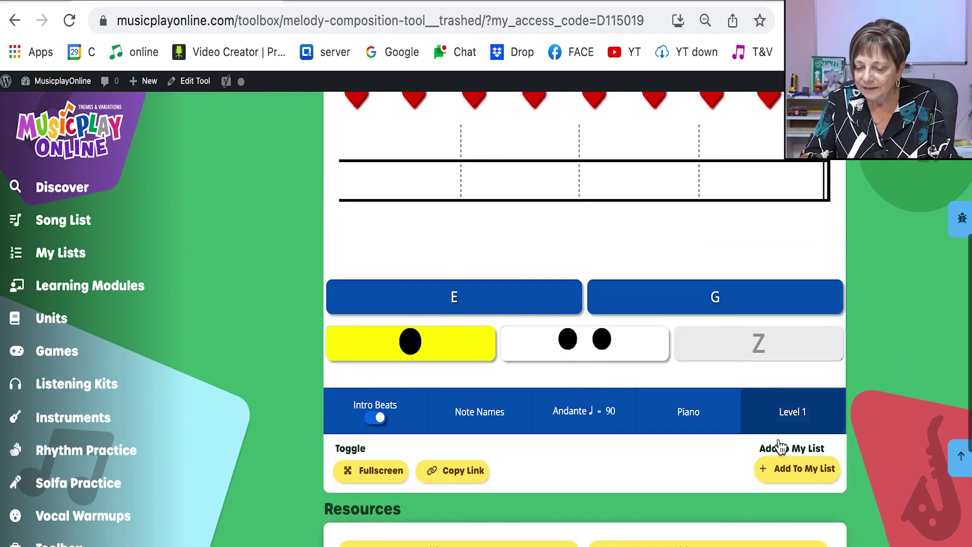
left_click(809, 421)
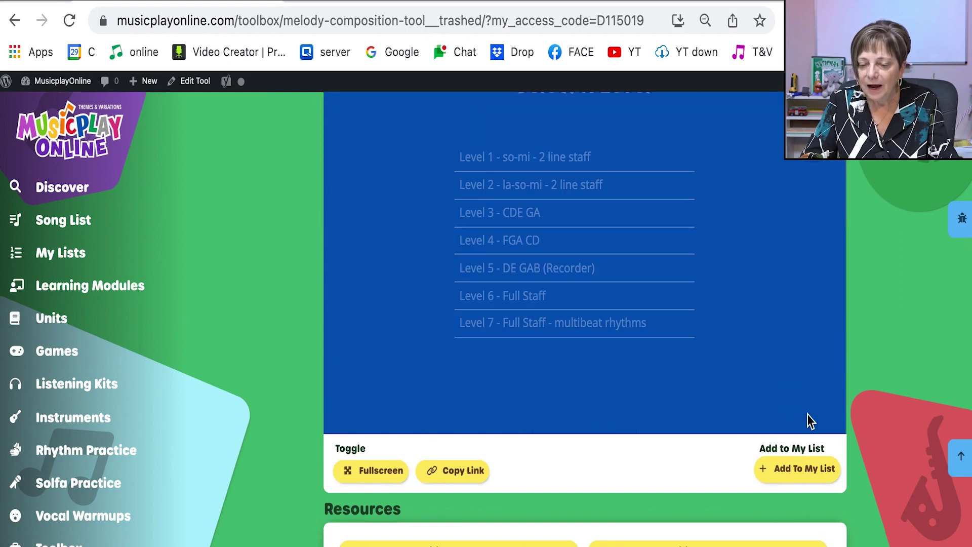
left_click(580, 280)
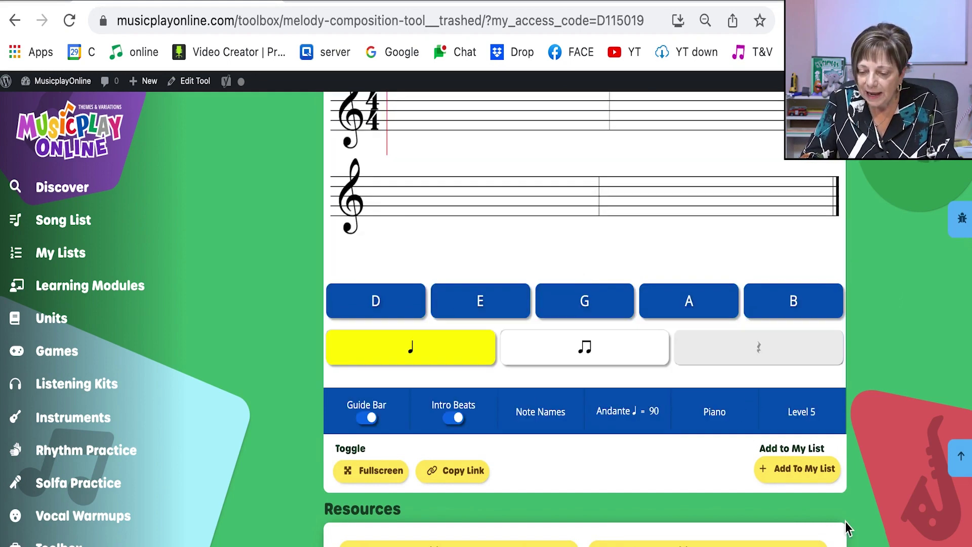
Add the tool to the Intro to Musicplayonline list with the teaching note "melody composition" and close the list picker.
left_click(806, 469)
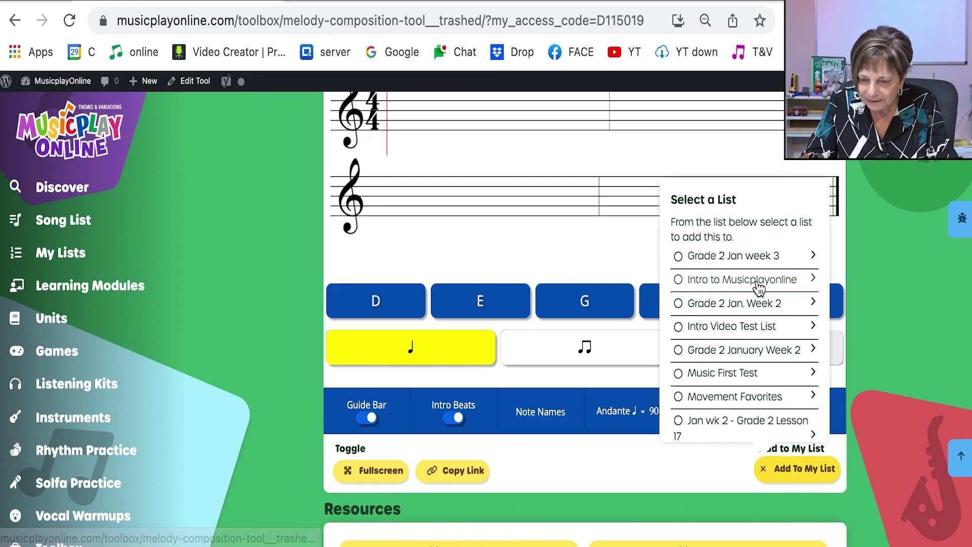
left_click(758, 286)
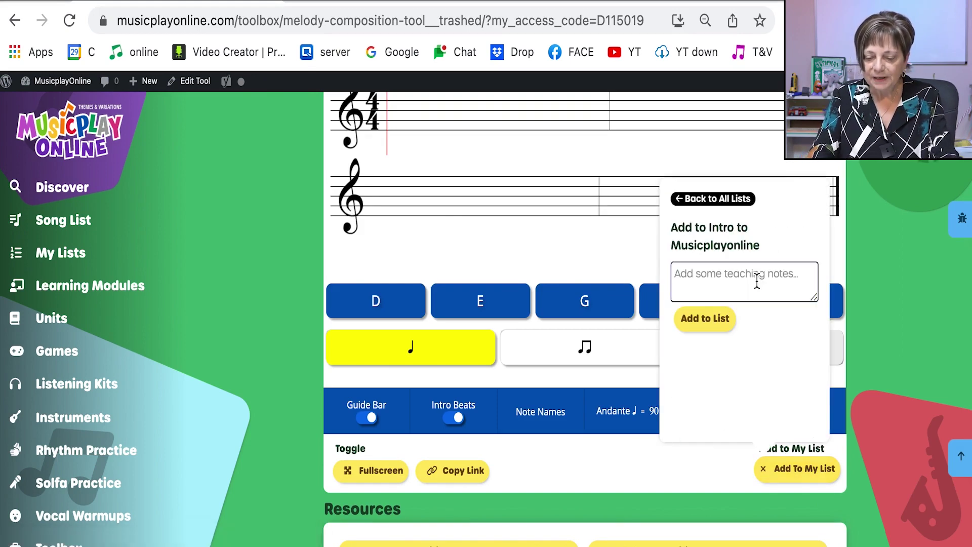
type("melody composition")
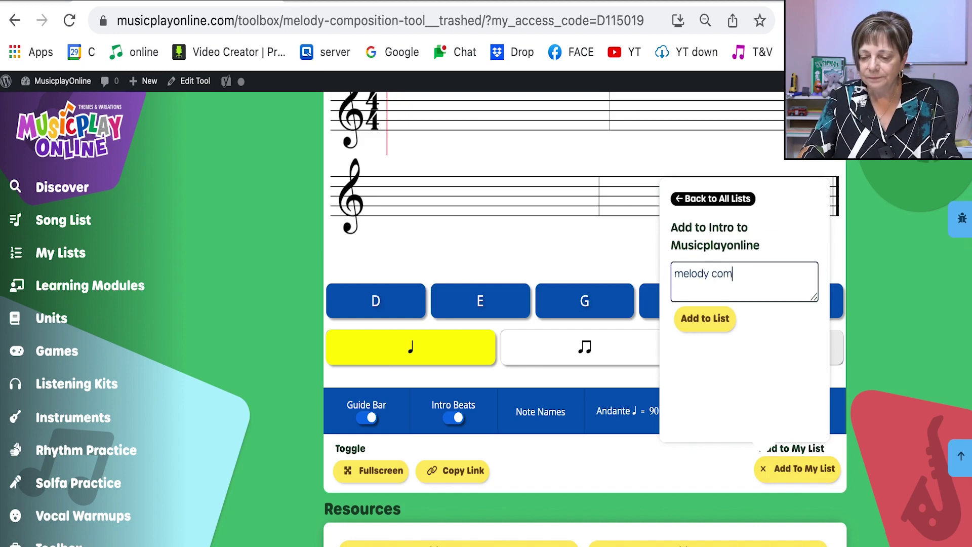
left_click(705, 319)
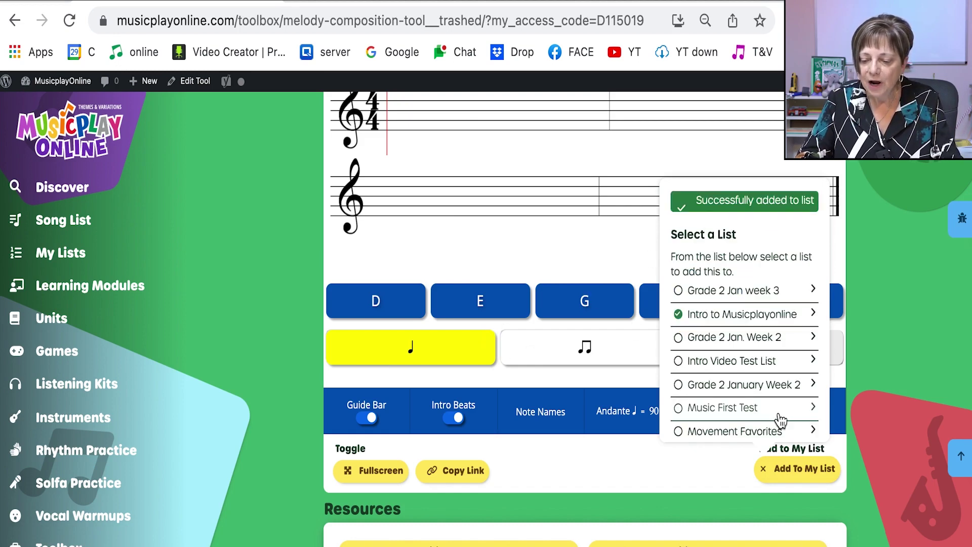
left_click(789, 471)
Compose the first staff line with quarter notes G E G E, two eighth-note pairs on A, and quarter notes G and E.
scroll(623, 222, "up", 3)
scroll(618, 212, "up", 1)
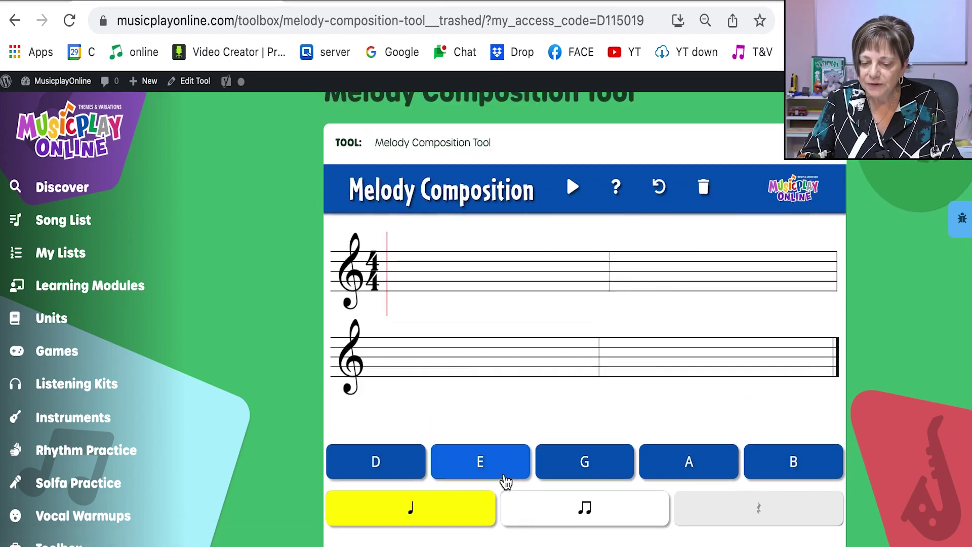
left_click(582, 459)
left_click(520, 460)
left_click(574, 462)
left_click(495, 463)
left_click(548, 515)
left_click(696, 462)
left_click(697, 462)
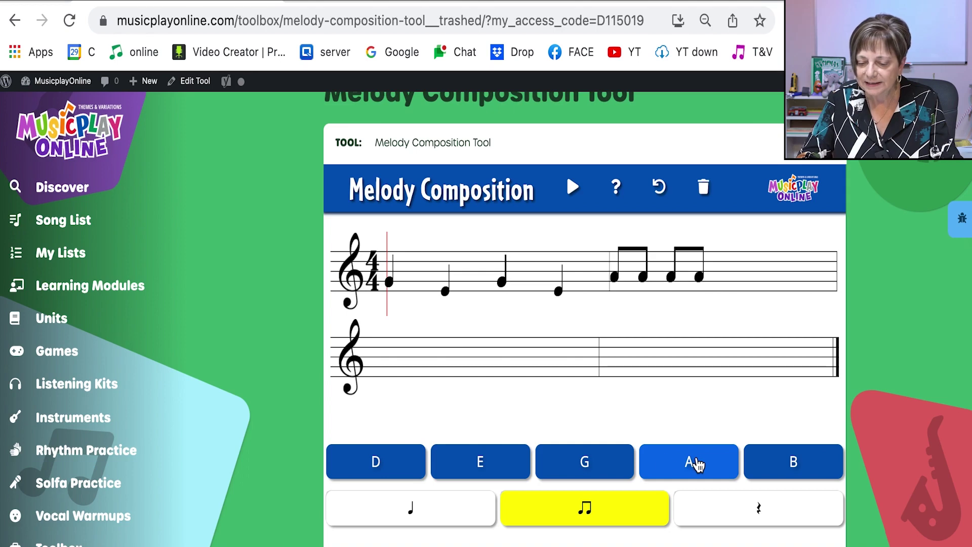
left_click(435, 524)
left_click(582, 472)
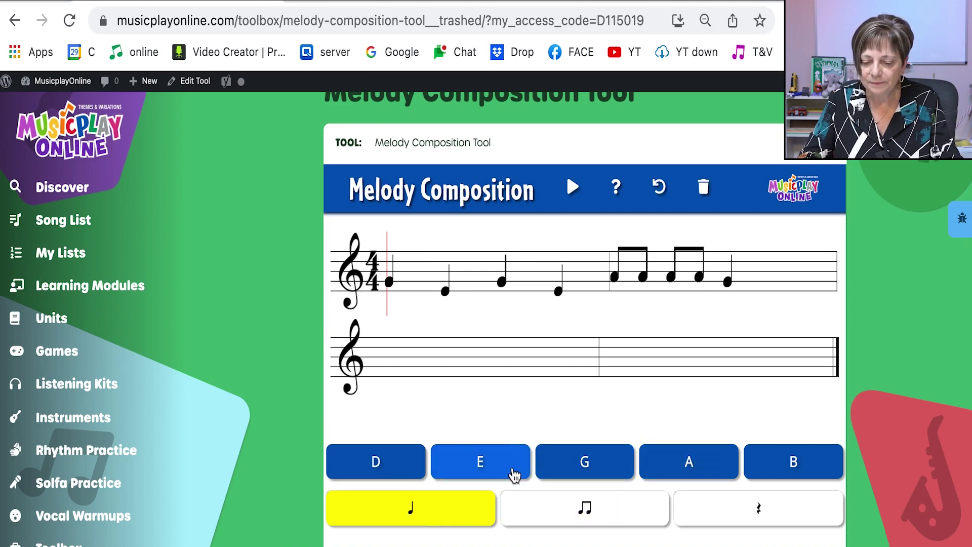
Fill the second staff line with quarter notes G A G E G G G and a quarter rest, and play the melody.
left_click(667, 461)
left_click(598, 463)
left_click(481, 466)
left_click(582, 461)
left_click(582, 461)
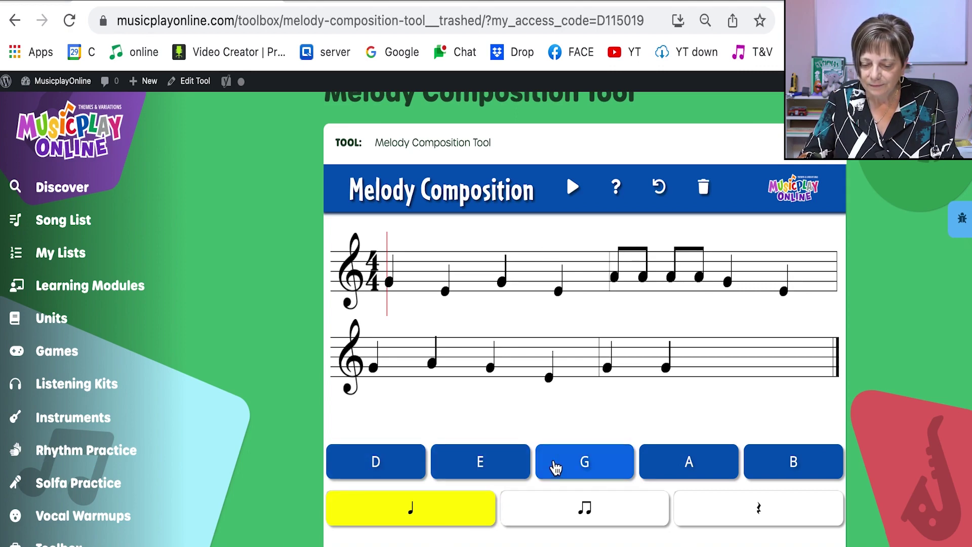
left_click(719, 514)
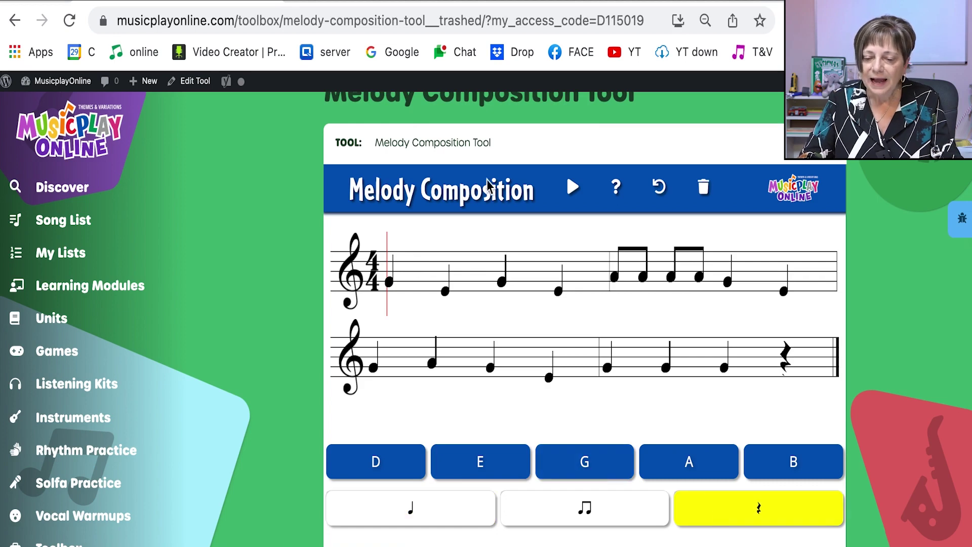
left_click(575, 189)
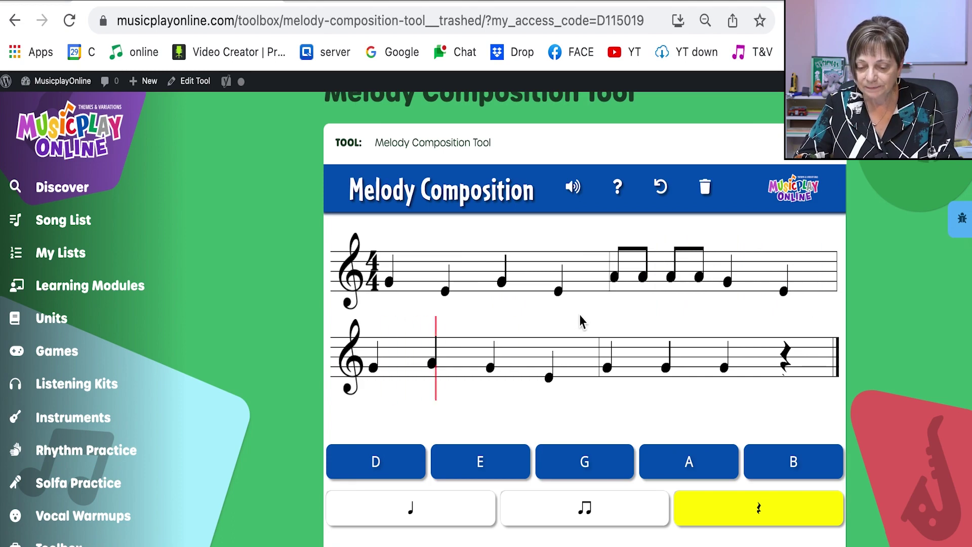
Change the melody's playback instrument to Guitar.
scroll(581, 321, "down", 2)
scroll(581, 321, "down", 2)
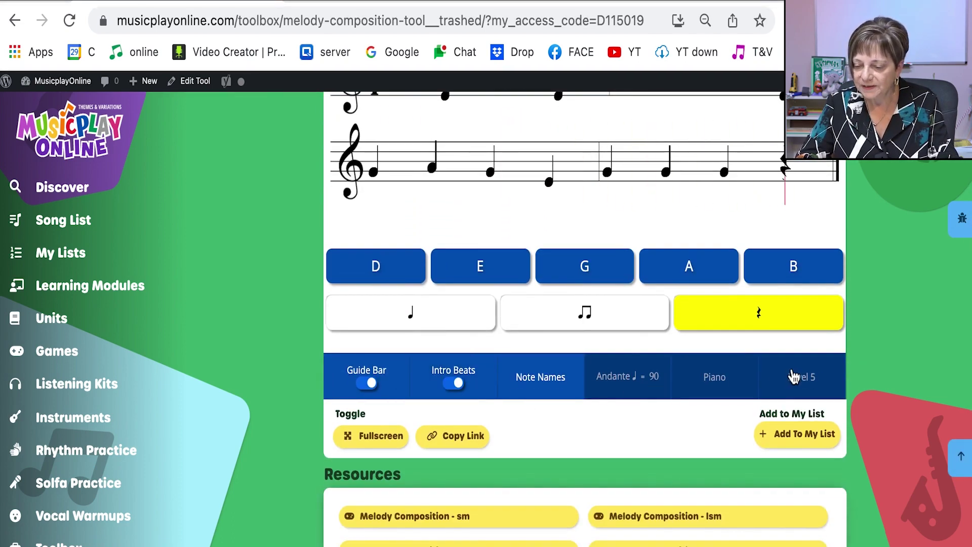
scroll(794, 376, "down", 3)
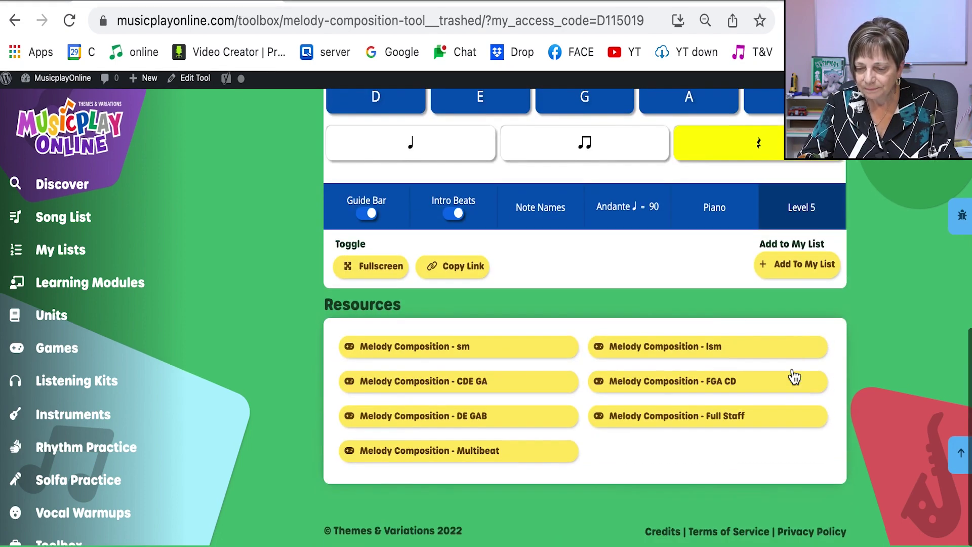
scroll(810, 268, "up", 1)
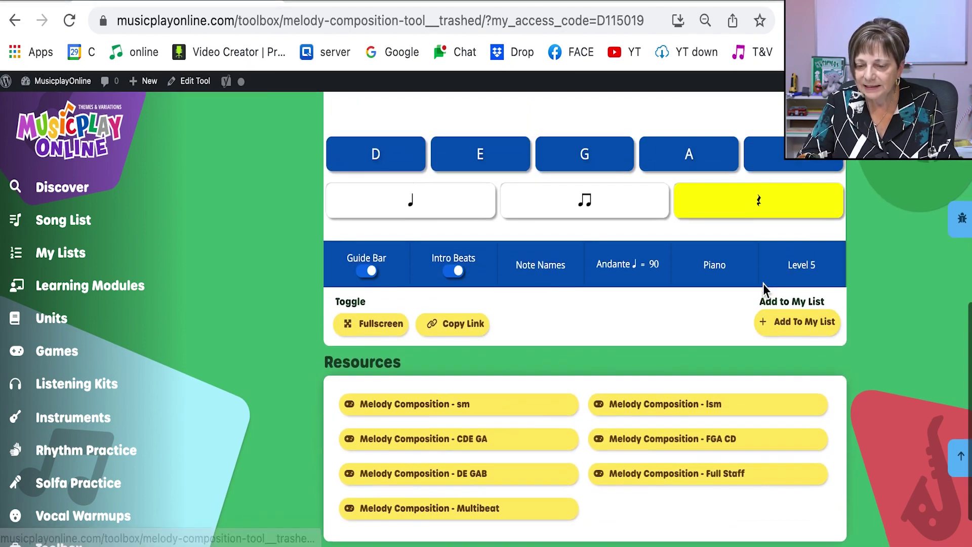
left_click(720, 265)
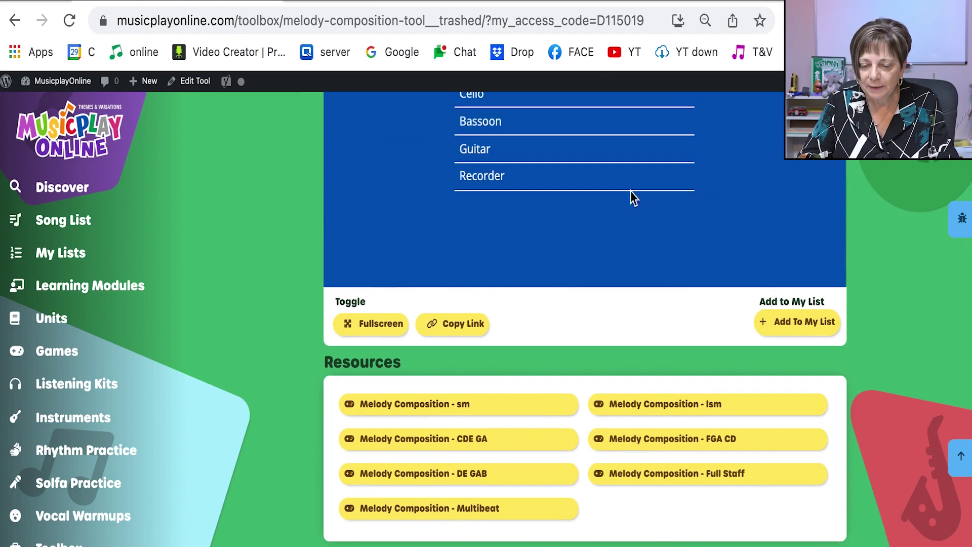
scroll(633, 197, "up", 1)
left_click(625, 183)
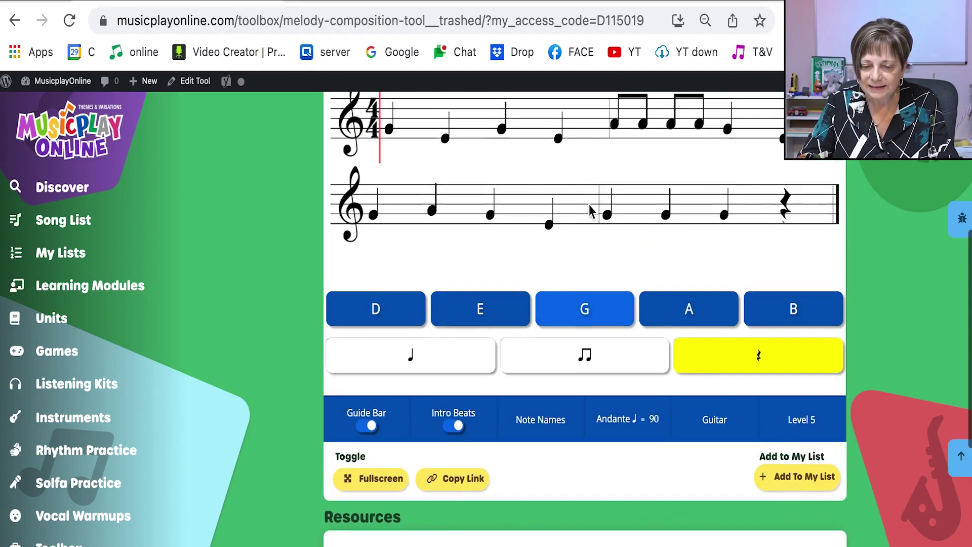
Play the composed melody and switch the pitch button labels from note names to solfege.
scroll(588, 205, "up", 2)
left_click(571, 125)
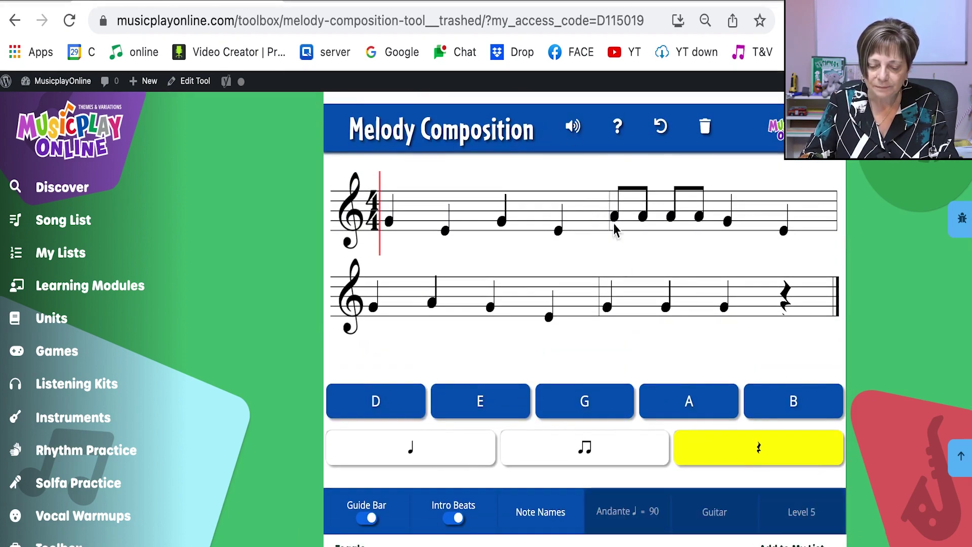
scroll(618, 281, "down", 2)
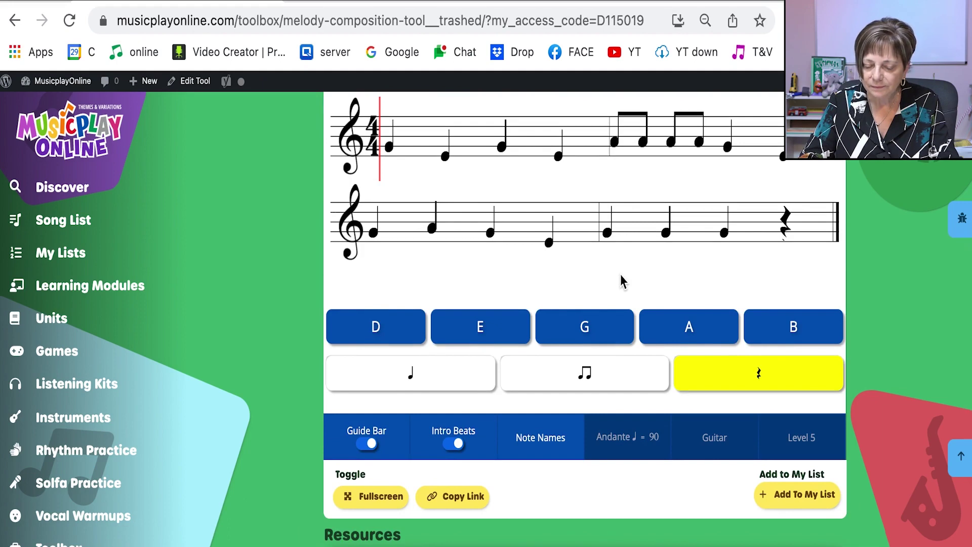
scroll(621, 275, "up", 2)
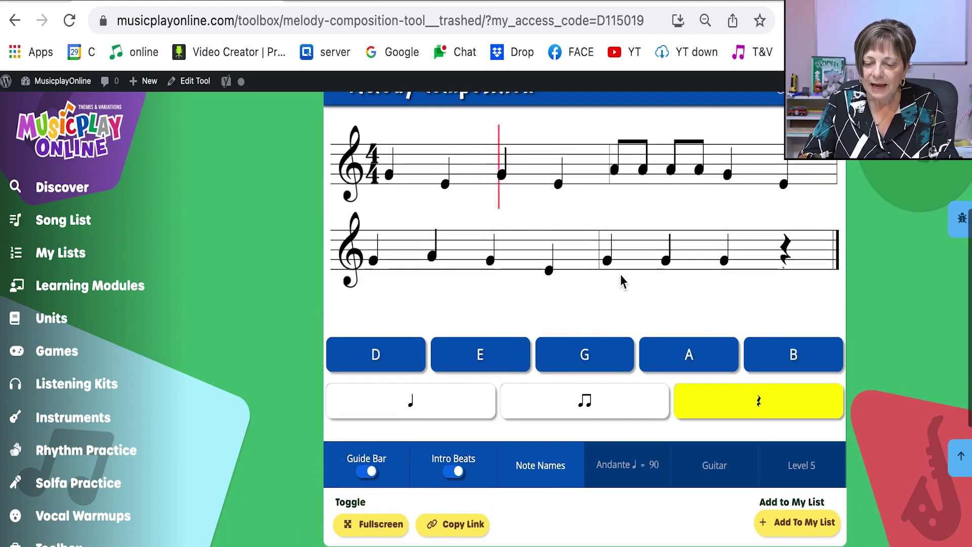
left_click(539, 480)
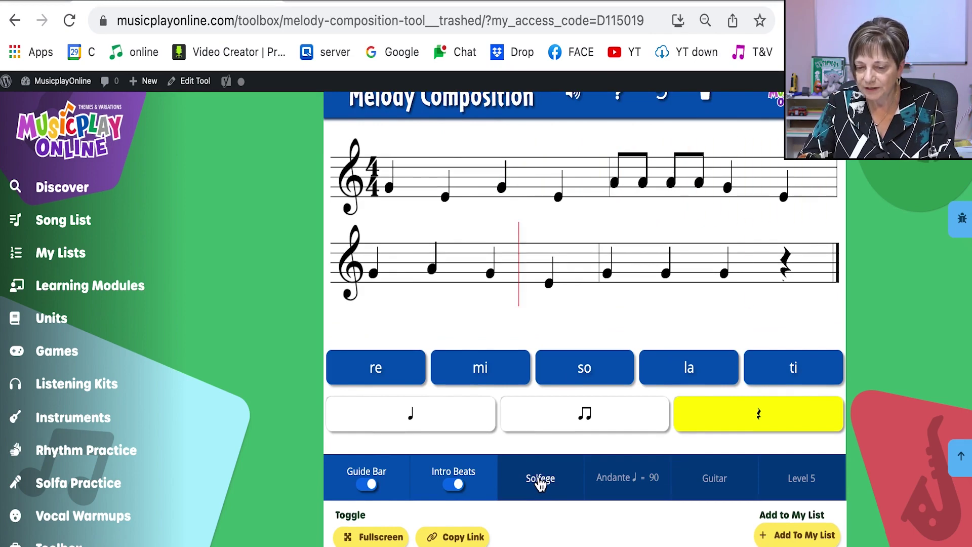
Return to the toolbox search and filter the tools by Concept Practice instead of Compose.
scroll(539, 482, "up", 2)
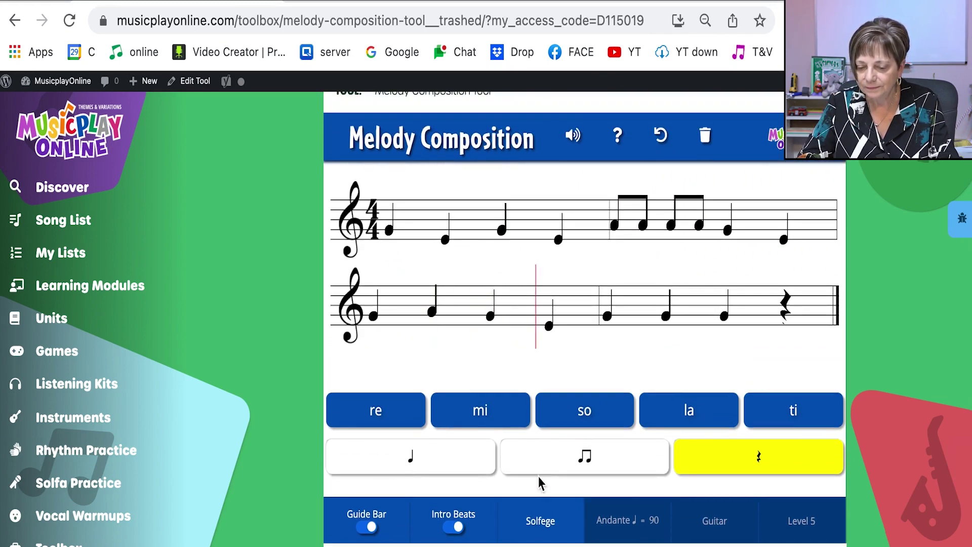
scroll(538, 476, "up", 2)
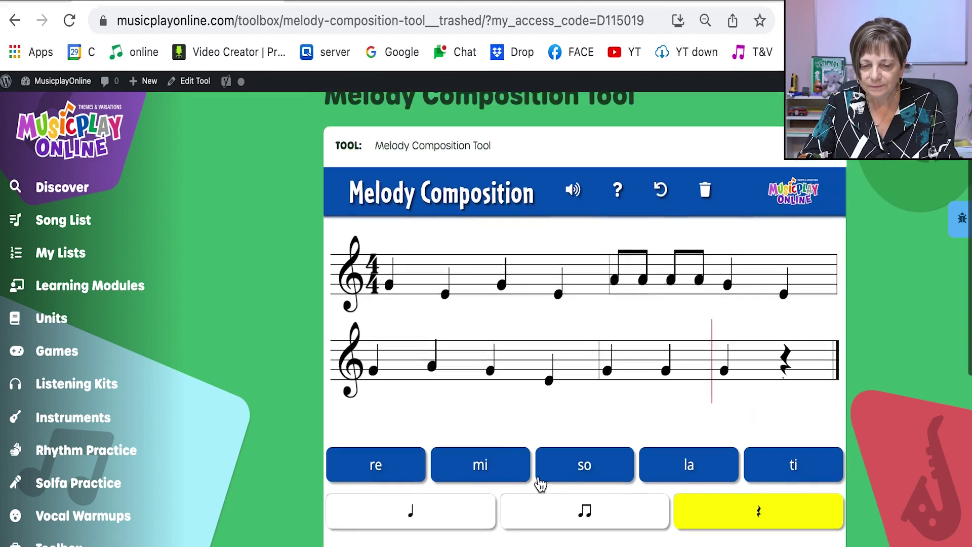
scroll(539, 479, "up", 2)
scroll(539, 481, "up", 2)
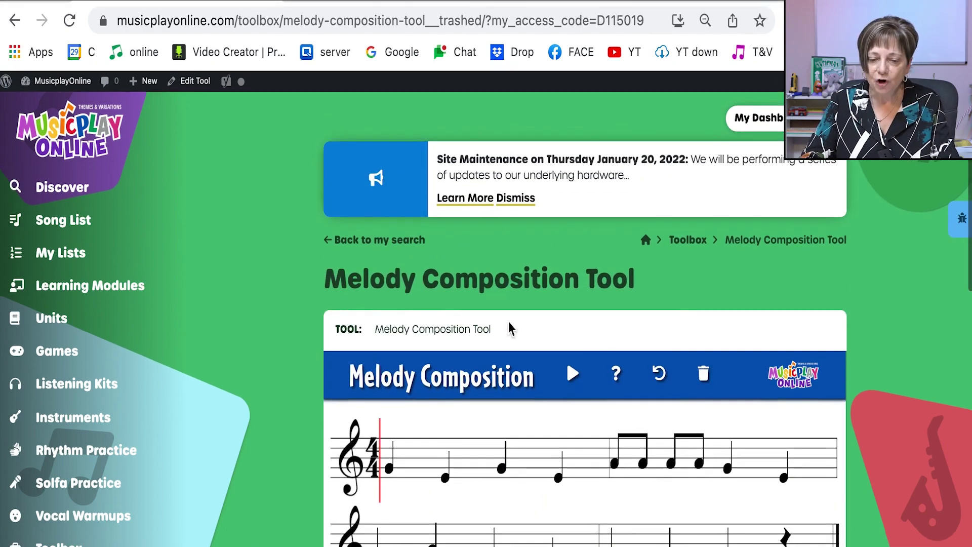
left_click(417, 243)
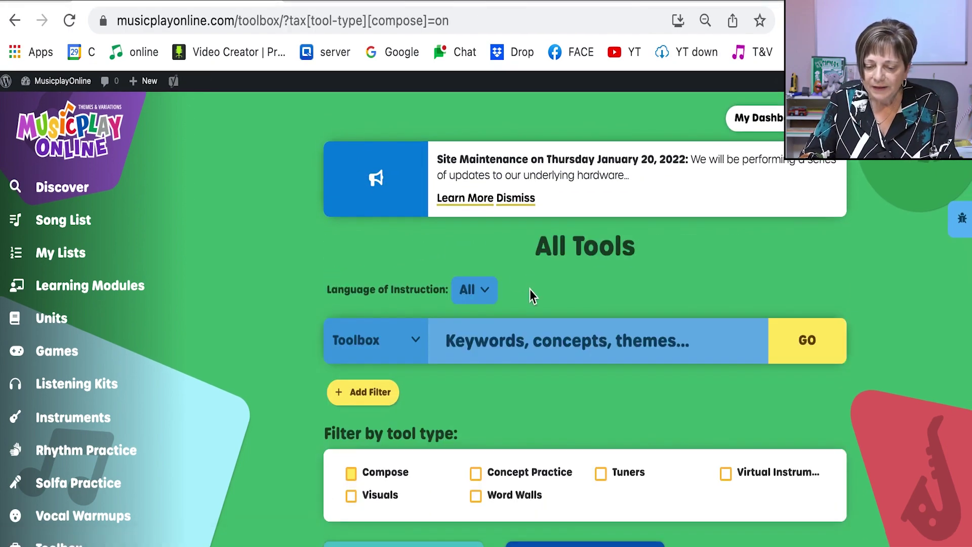
scroll(530, 290, "down", 4)
left_click(477, 269)
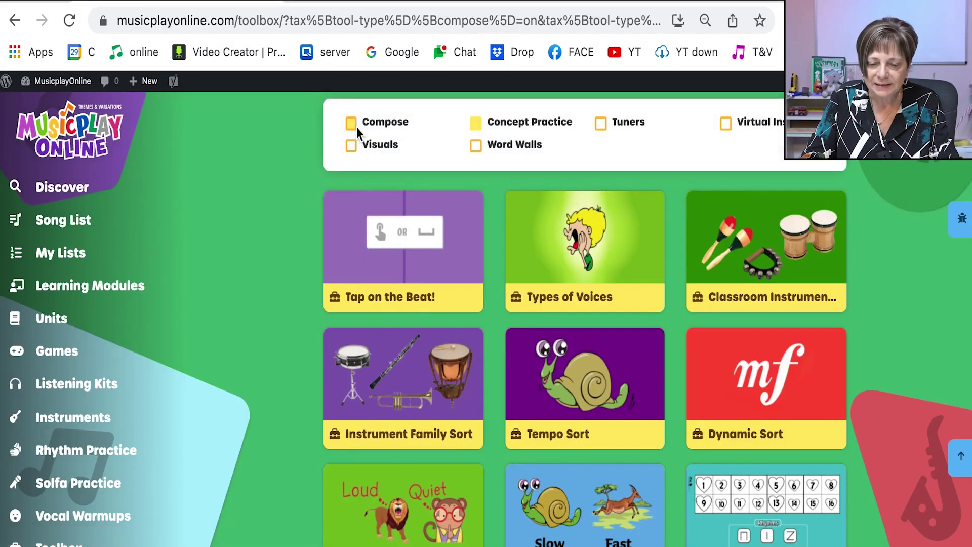
left_click(354, 125)
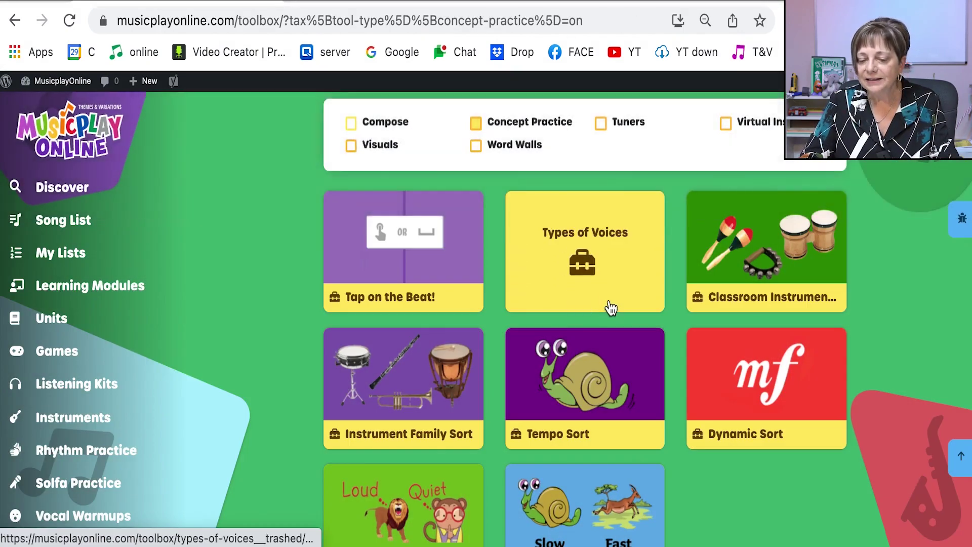
Open Types of Voices and assign Whispering Voice to the rhyme's first two lines and Speaking Voice to the last two.
left_click(593, 268)
scroll(593, 268, "down", 4)
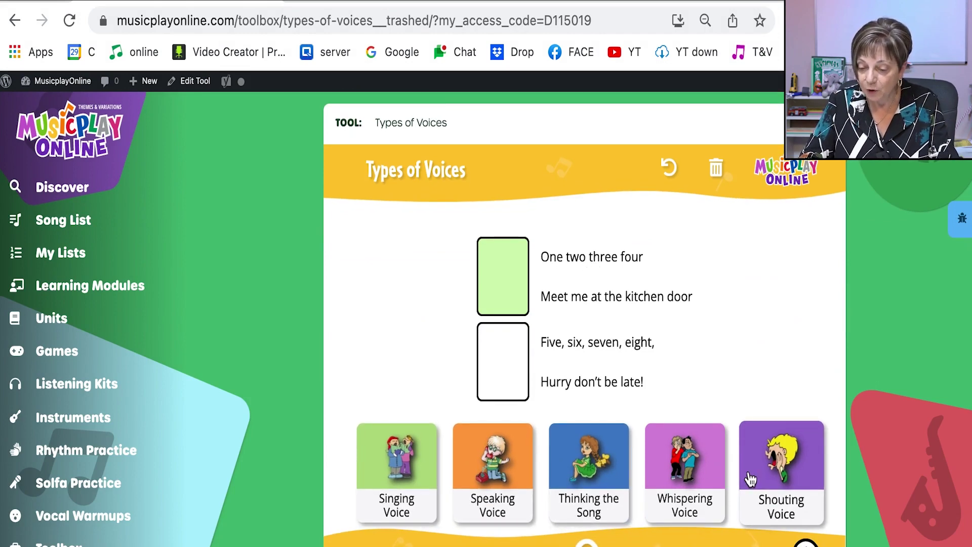
left_click(695, 475)
left_click(490, 470)
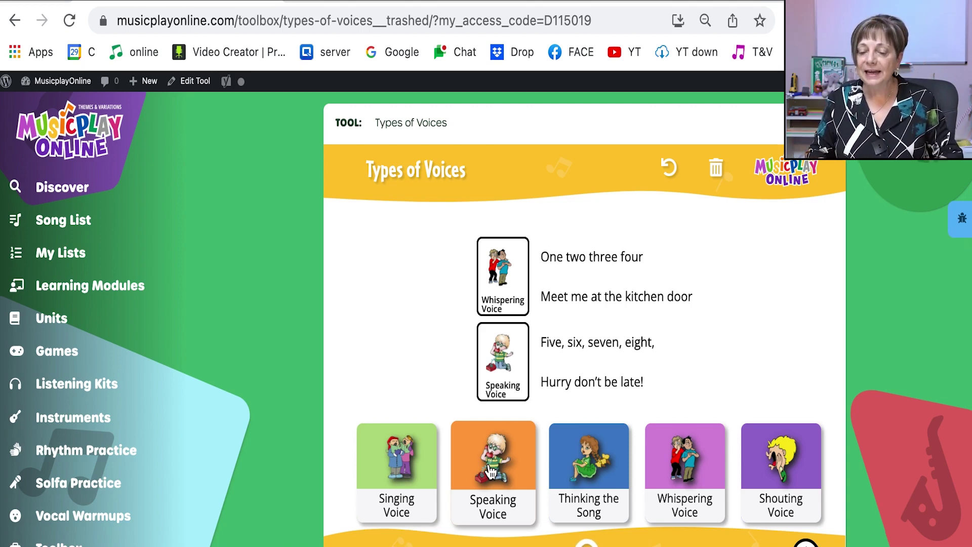
Remove both voice cards from the rhyme and advance to the "Jelly in the bowl" rhyme.
left_click(496, 357)
left_click(507, 267)
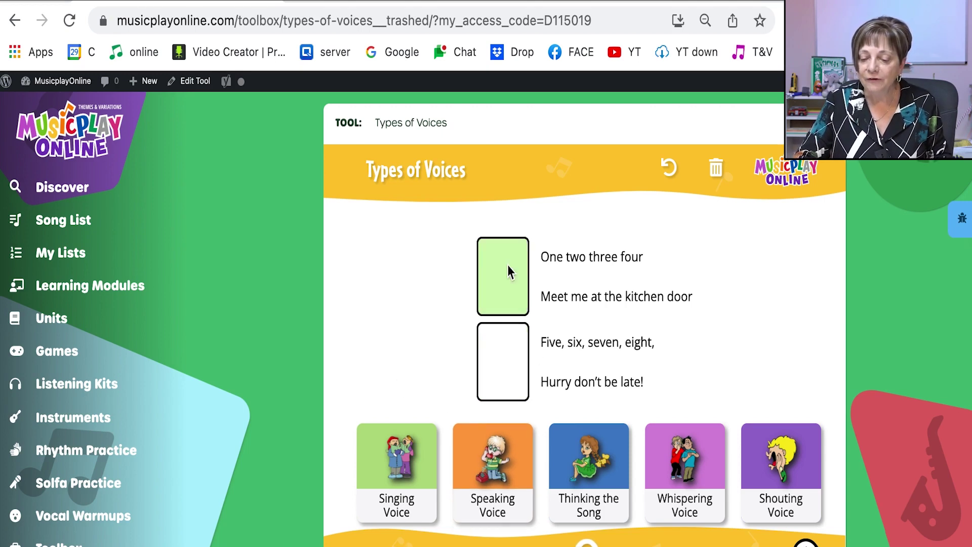
scroll(632, 366, "down", 3)
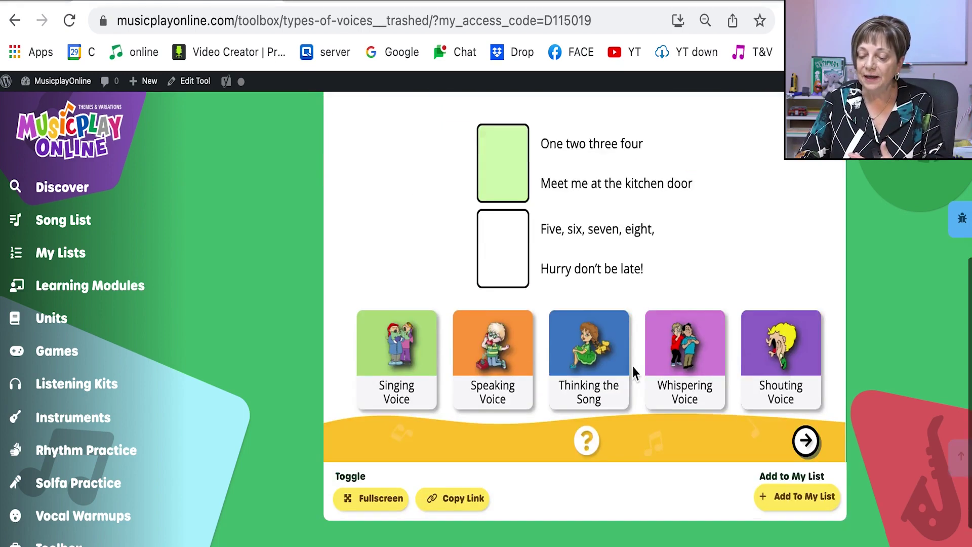
left_click(800, 419)
left_click(800, 418)
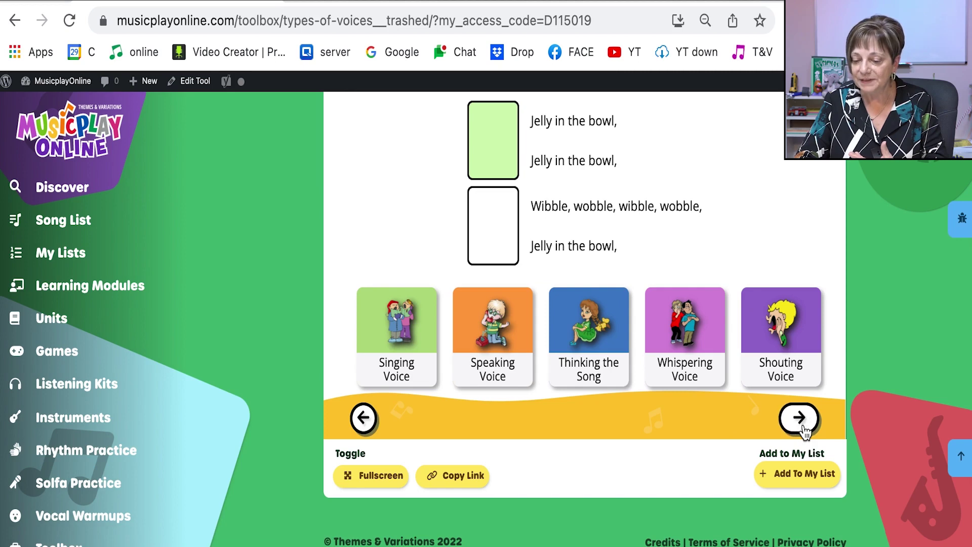
Add the Types of Voices tool to the Grade 2 Jan week 3 list with the teaching note "types of voices".
left_click(806, 474)
left_click(724, 261)
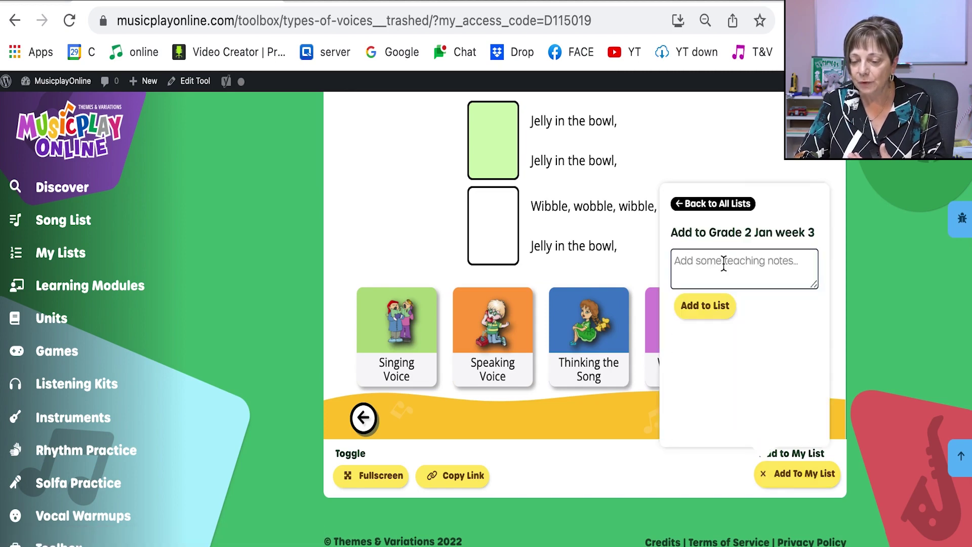
left_click(723, 263)
type("types of voices")
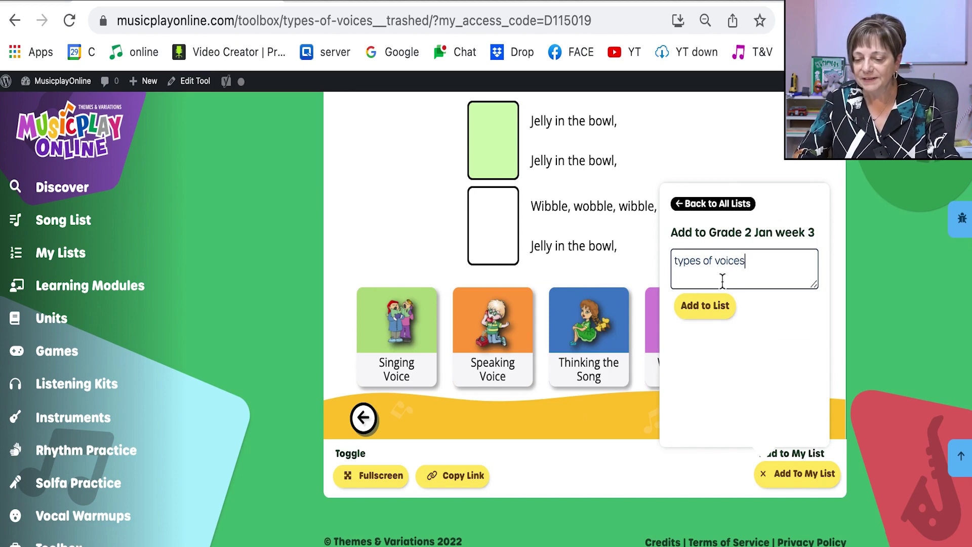
left_click(704, 305)
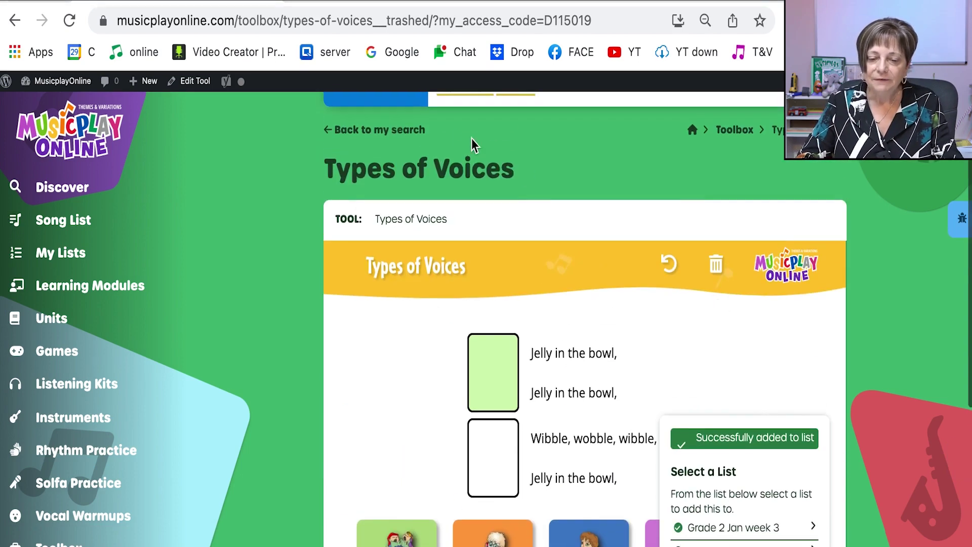
Return to the Concept Practice search results and open the Tempo Interactive tool.
left_click(410, 130)
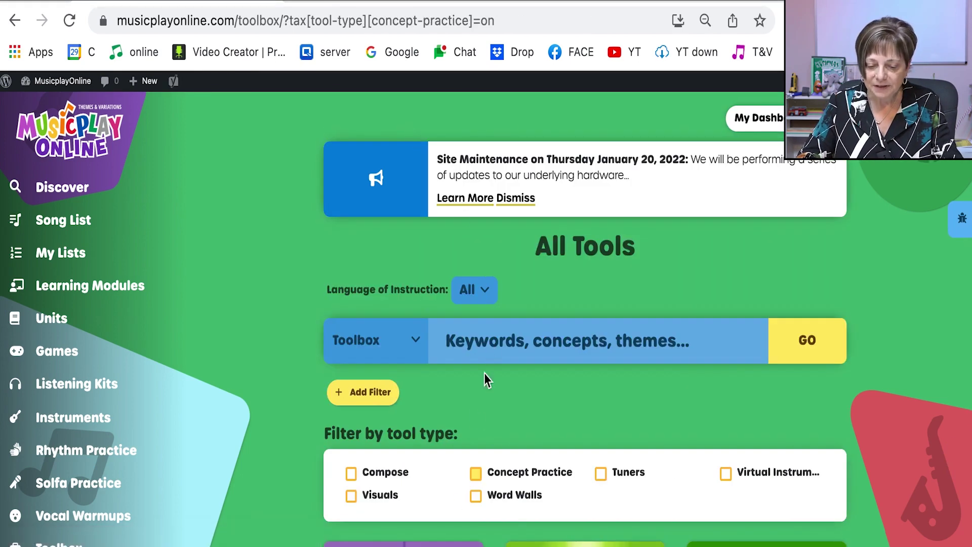
scroll(514, 447, "down", 10)
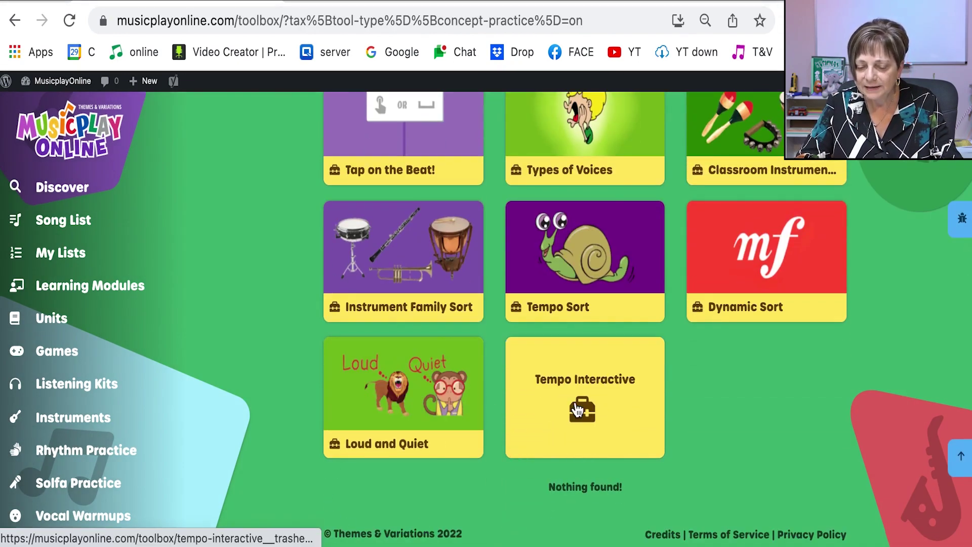
scroll(578, 410, "down", 6)
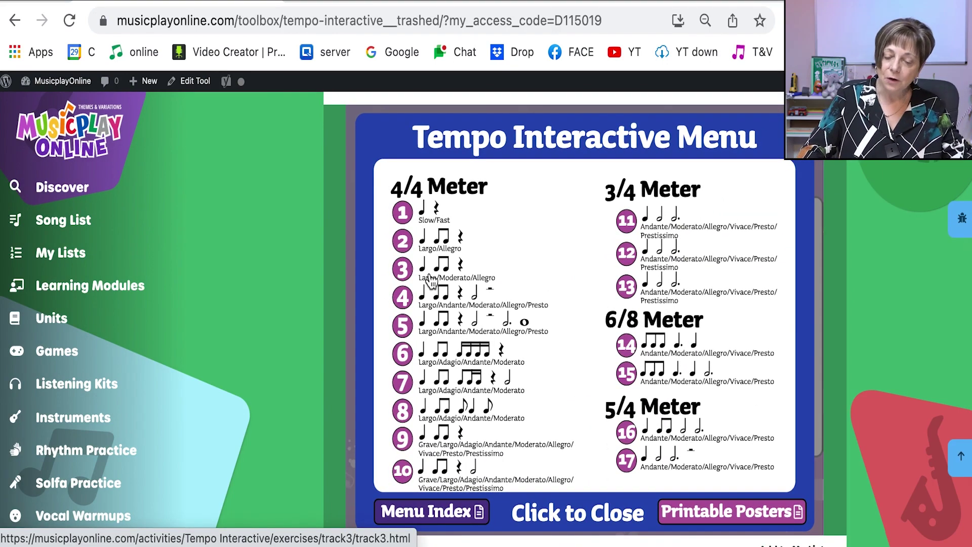
Open exercise 3 under 4/4 Meter, close its instructions and play the rhythm at the Presto tempo.
left_click(435, 276)
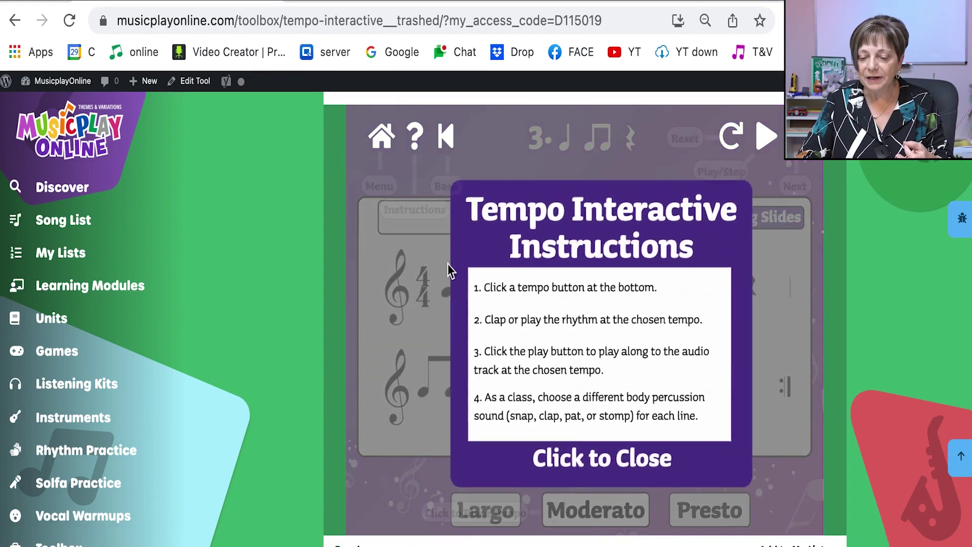
left_click(534, 408)
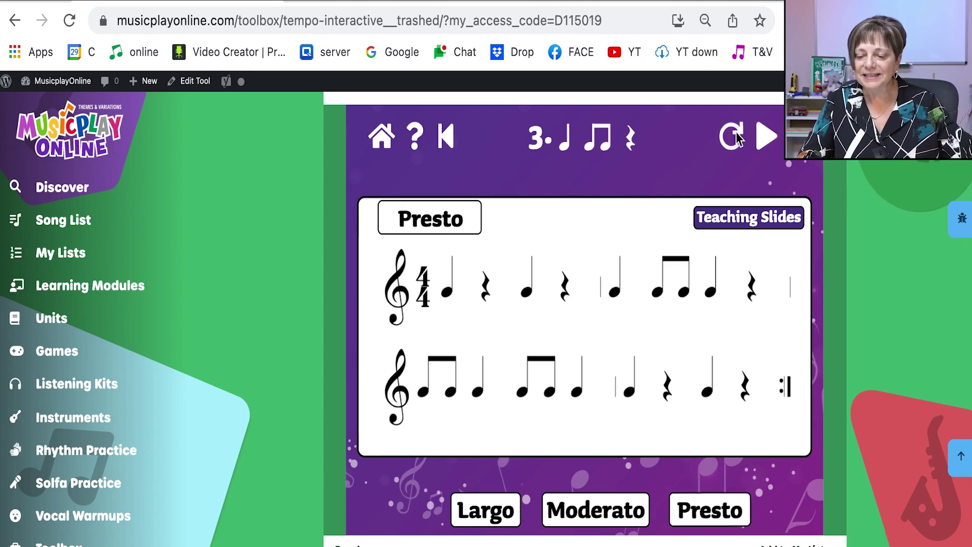
left_click(763, 144)
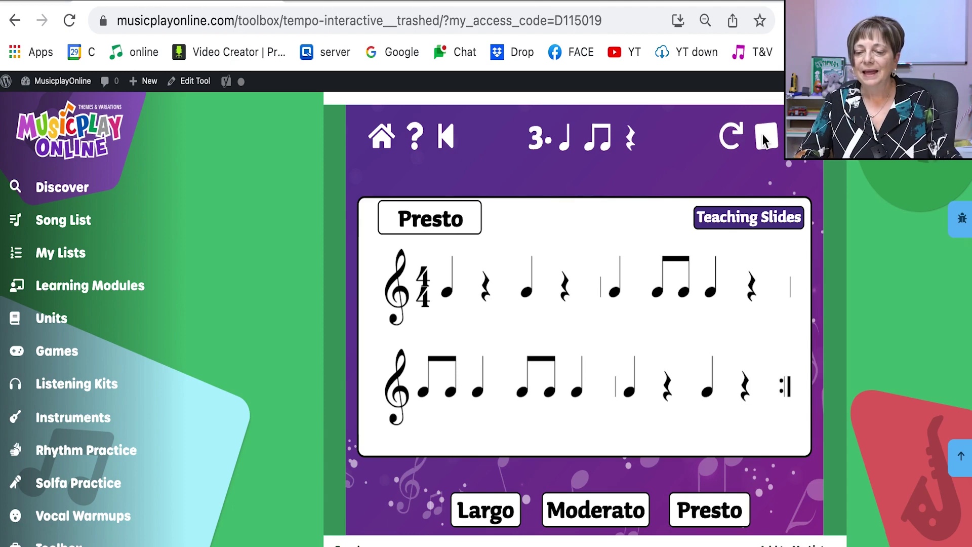
Return to the toolbox search and switch the tool type filter from Concept Practice to Virtual Instruments.
scroll(764, 140, "up", 3)
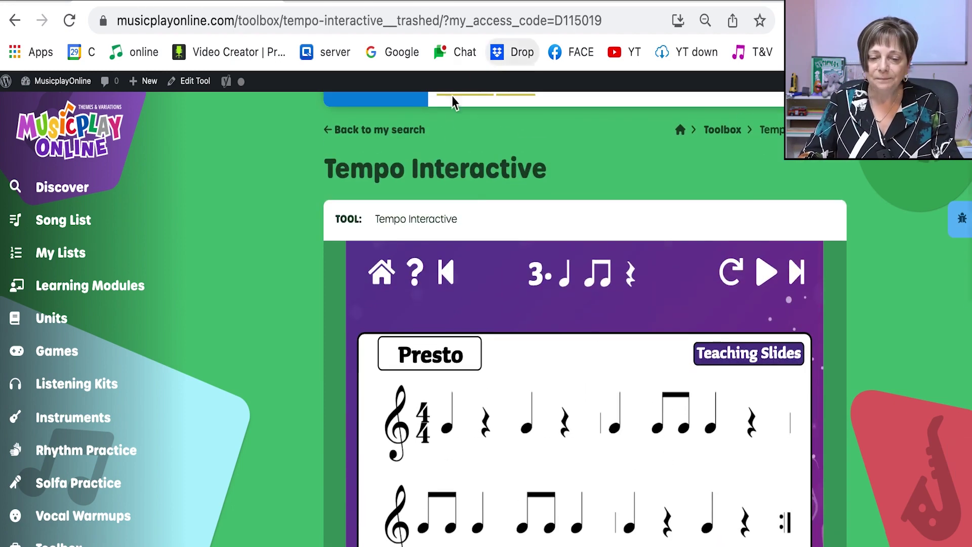
left_click(414, 142)
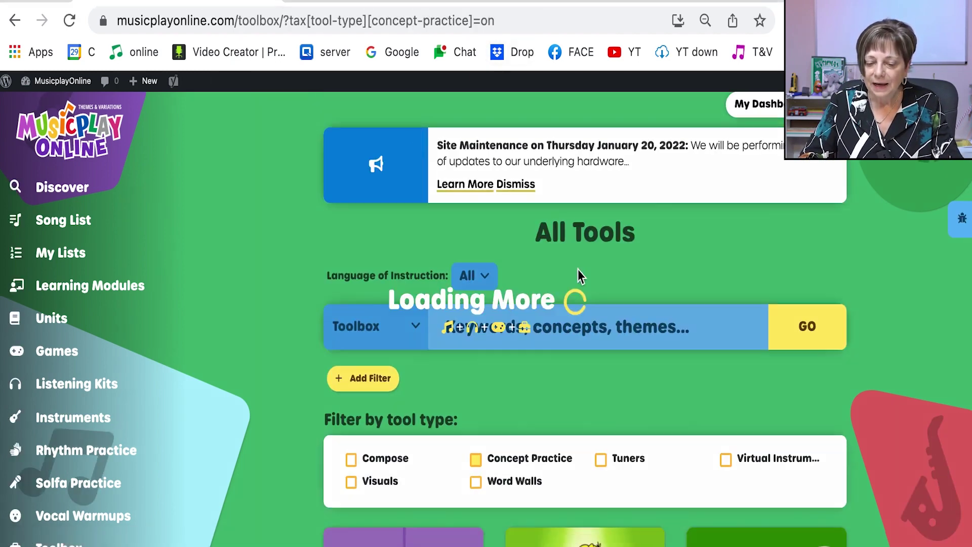
scroll(578, 273, "down", 10)
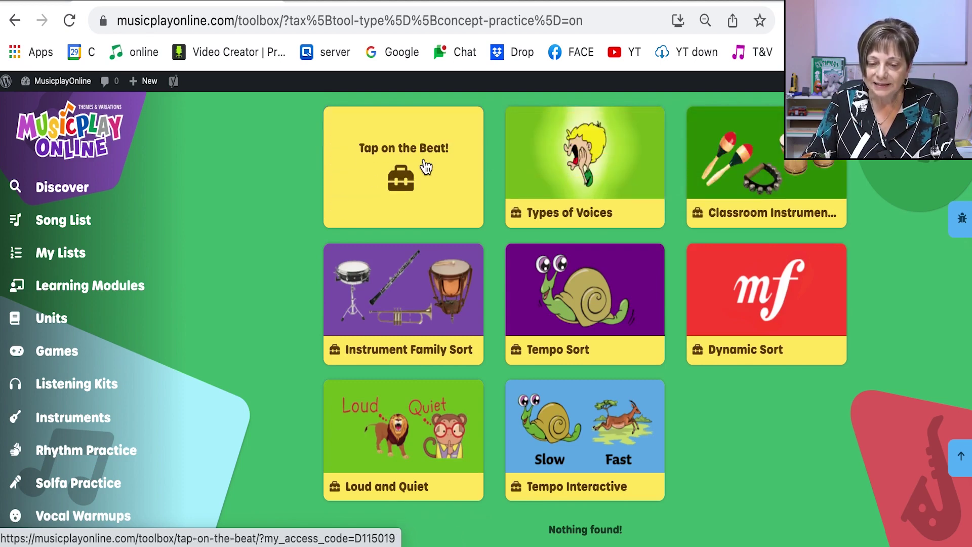
scroll(424, 163, "up", 5)
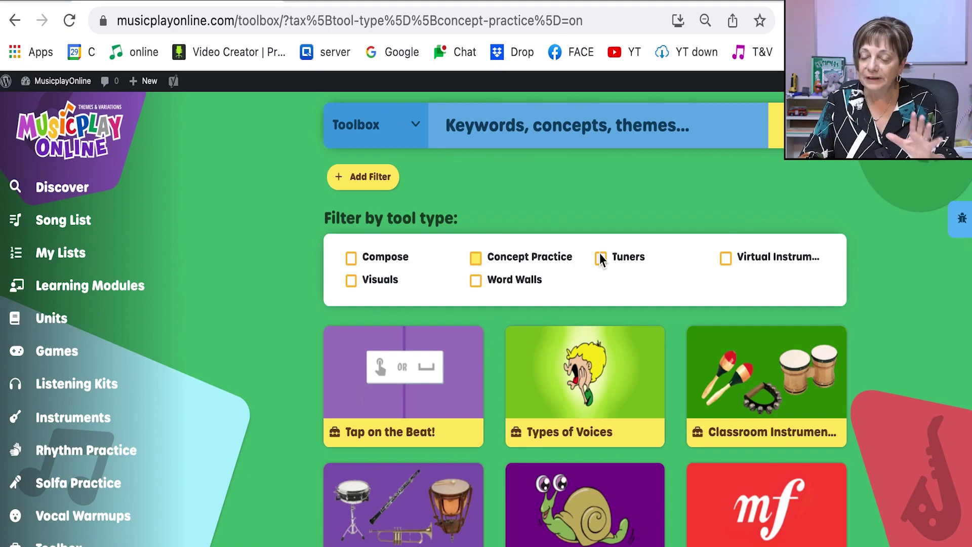
left_click(723, 261)
left_click(476, 259)
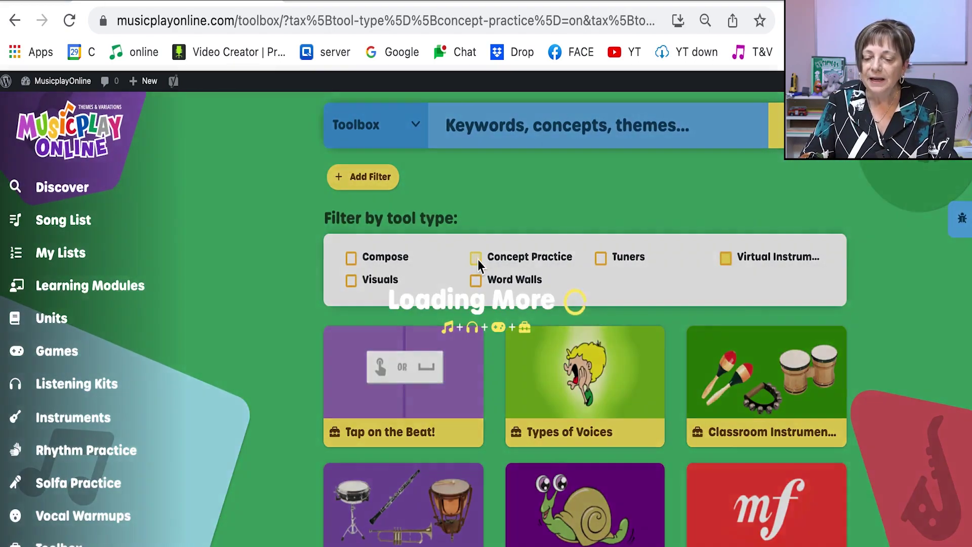
Open the Barred Instruments tool from the virtual instruments and bring the xylophone into view.
scroll(533, 249, "down", 4)
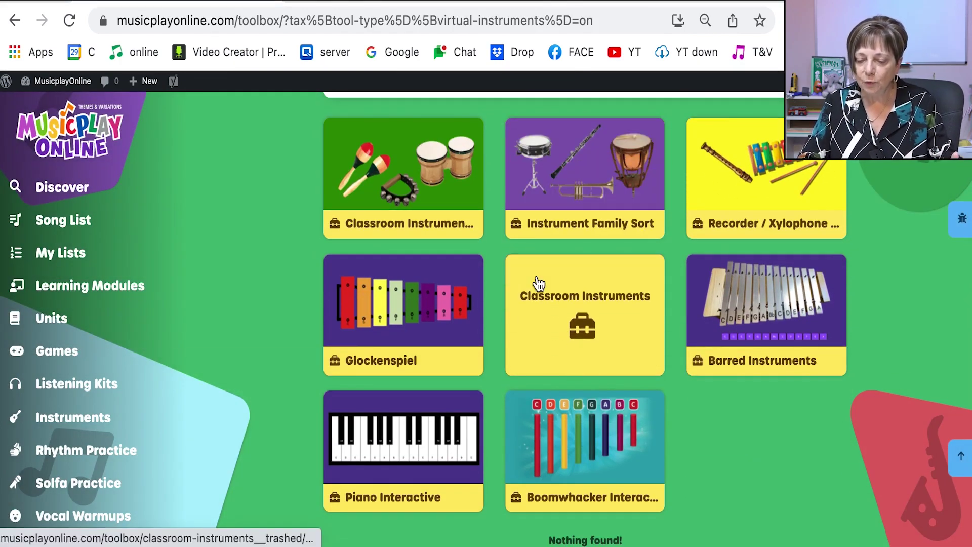
left_click(779, 286)
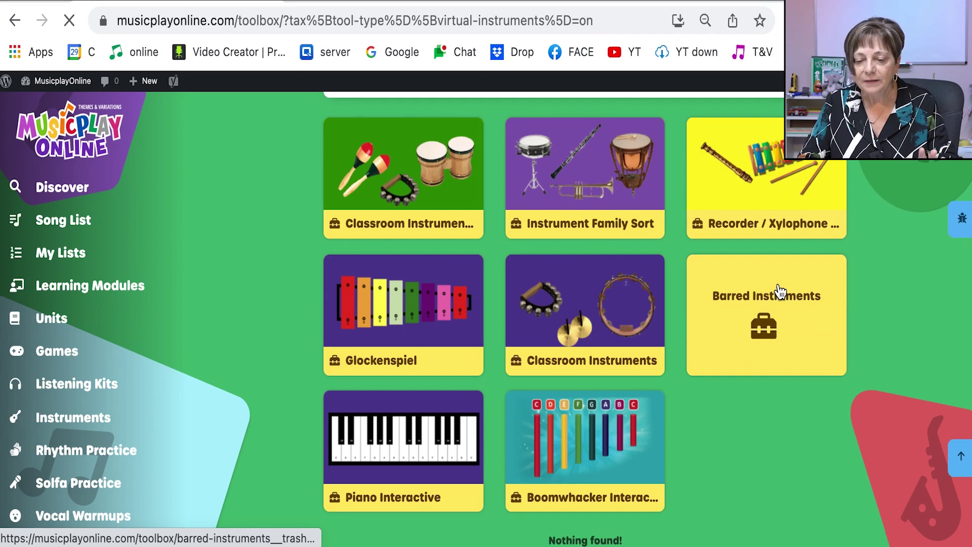
scroll(780, 292, "down", 6)
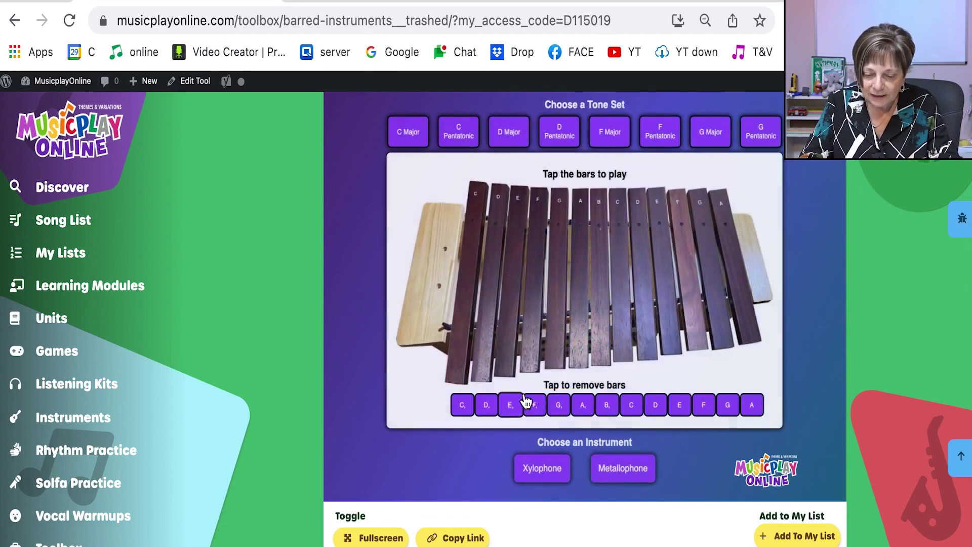
Remove the low F and low B bars from the xylophone and expand the tool to fullscreen.
left_click(534, 405)
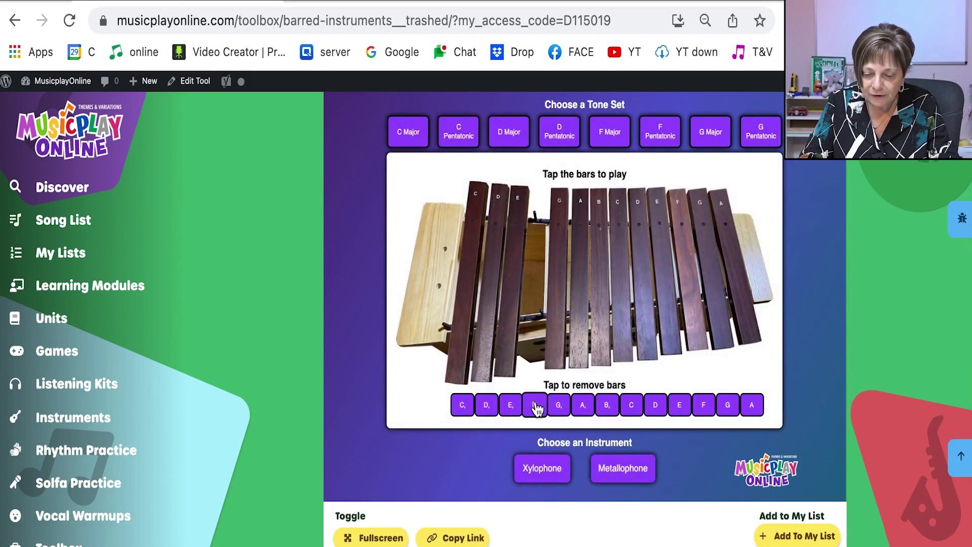
left_click(606, 405)
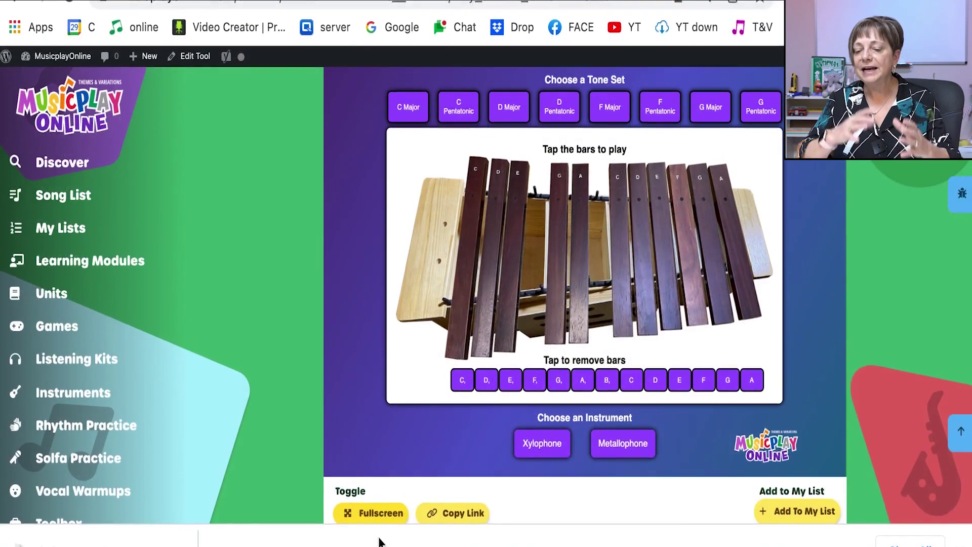
left_click(380, 538)
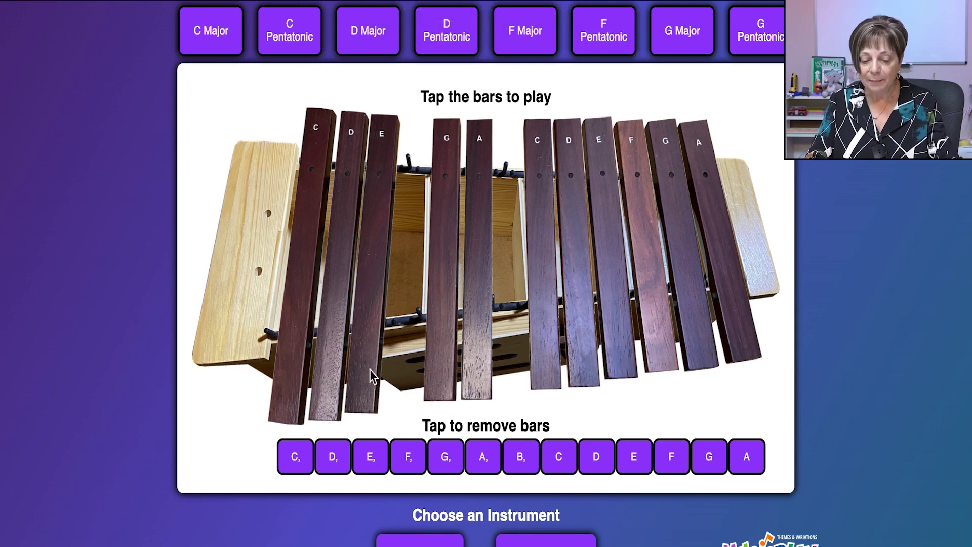
Play the low E bar on the xylophone and leave the fullscreen tool for the virtual instruments search results.
left_click(385, 403)
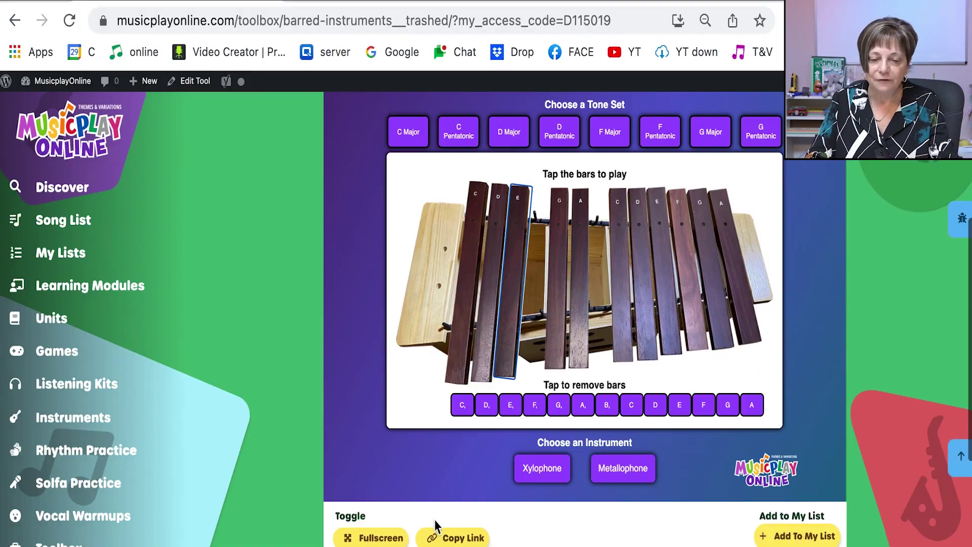
scroll(630, 292, "up", 5)
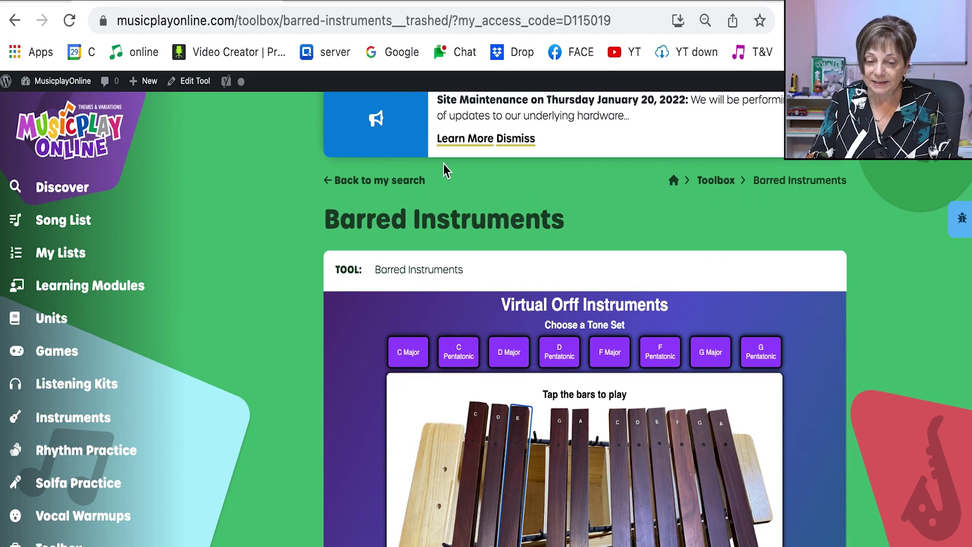
left_click(420, 182)
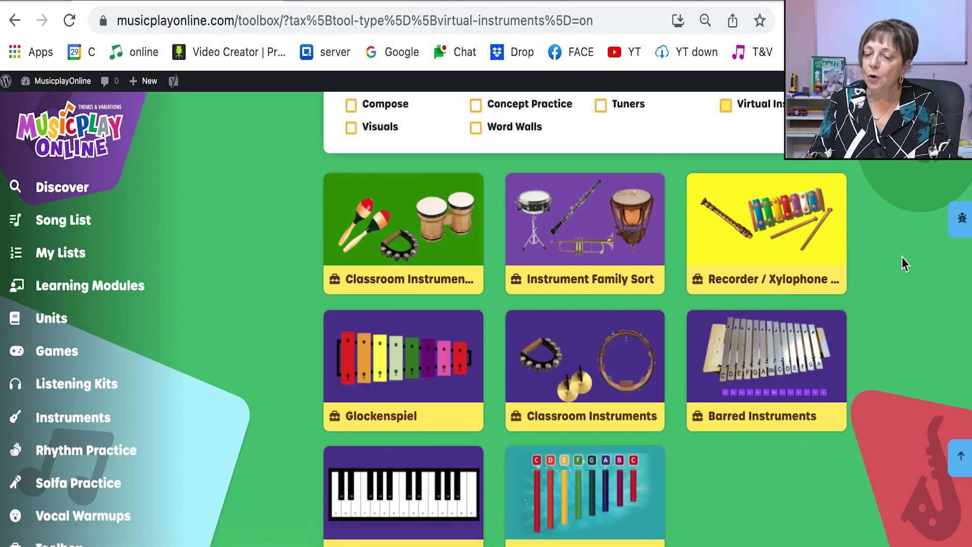
Open the Recorder / Xylophone Play Along tool and play the accompaniment for the song "7 au clair".
left_click(790, 265)
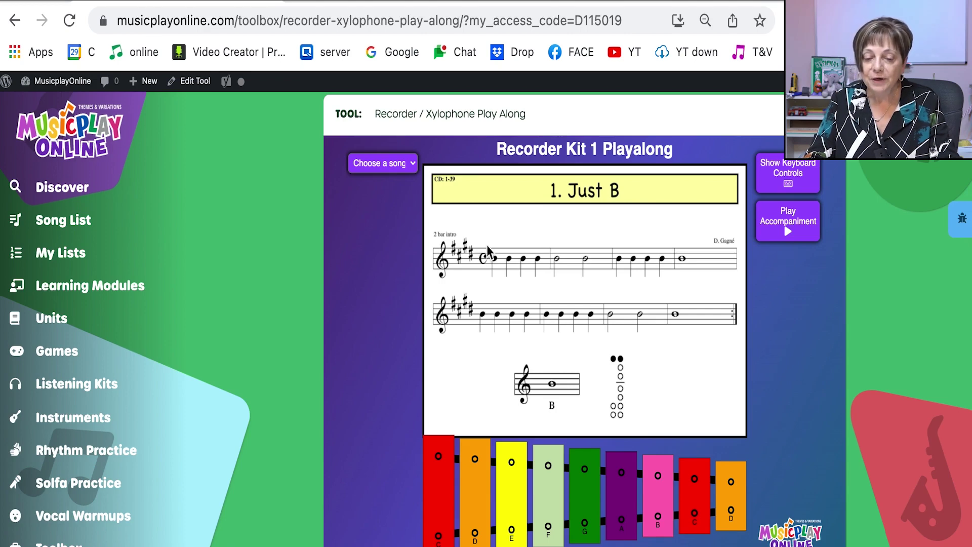
left_click(407, 167)
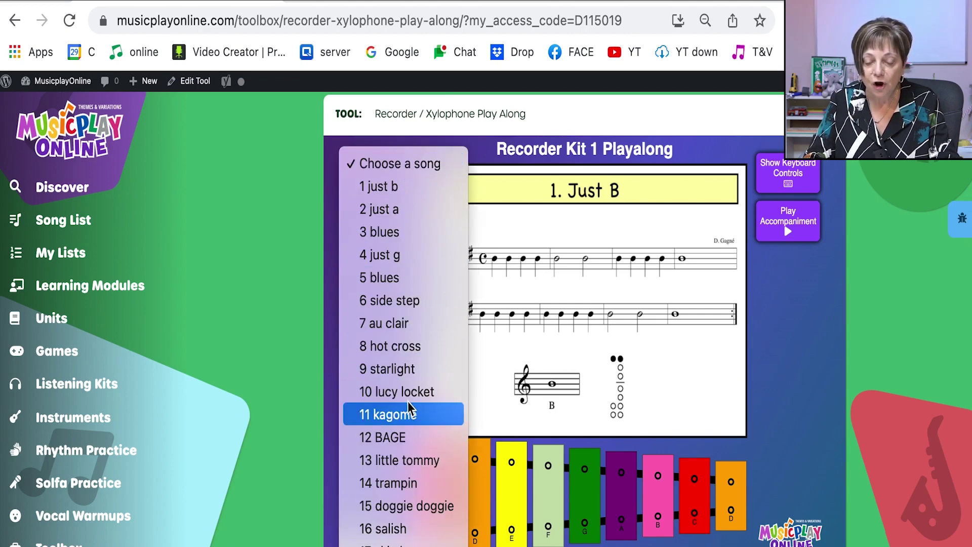
left_click(388, 327)
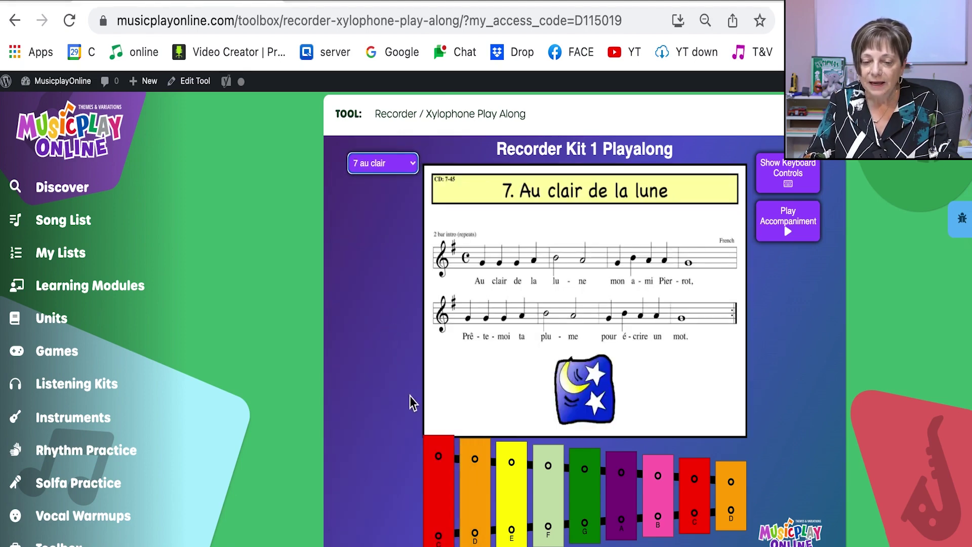
left_click(800, 222)
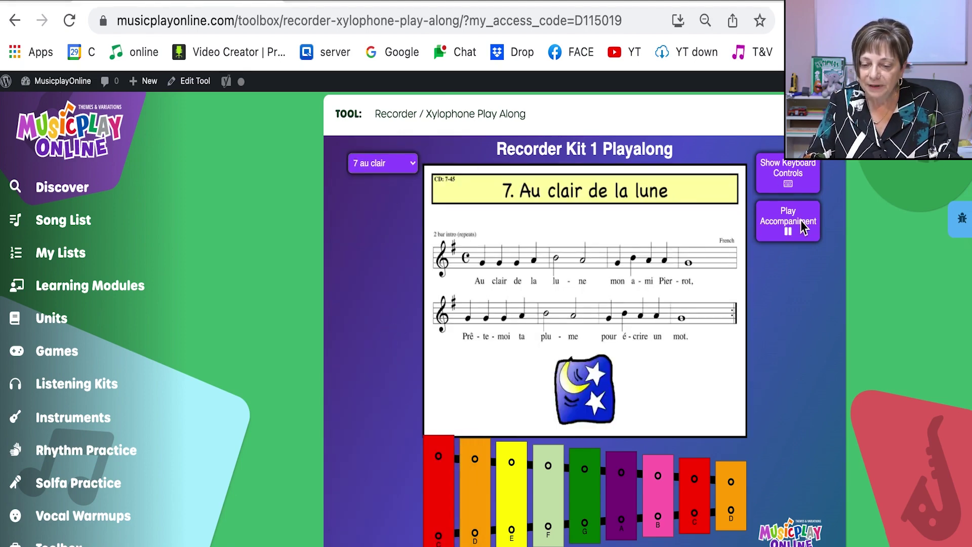
scroll(774, 232, "down", 1)
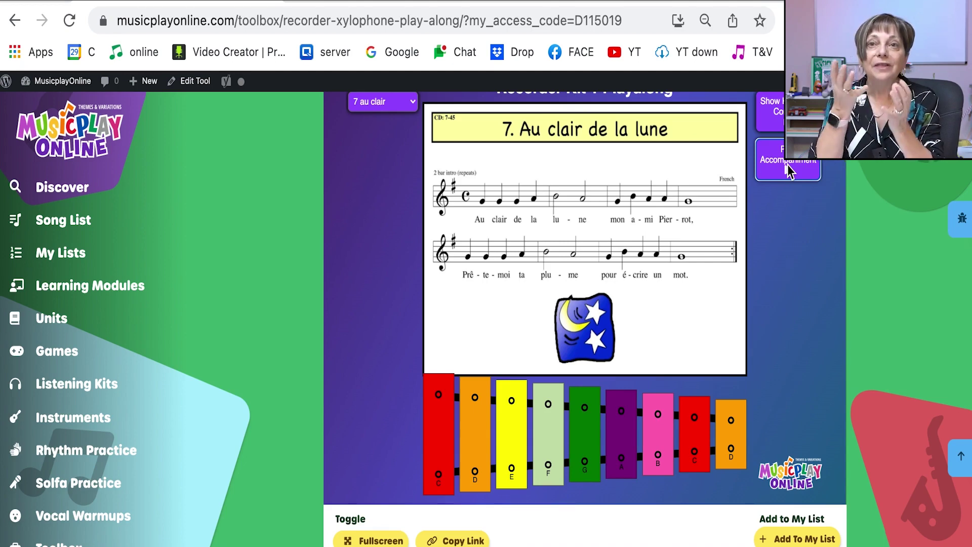
Return to the main Toolbox page and filter the tools by the Visuals type to look over the results.
scroll(787, 167, "up", 4)
scroll(787, 165, "up", 1)
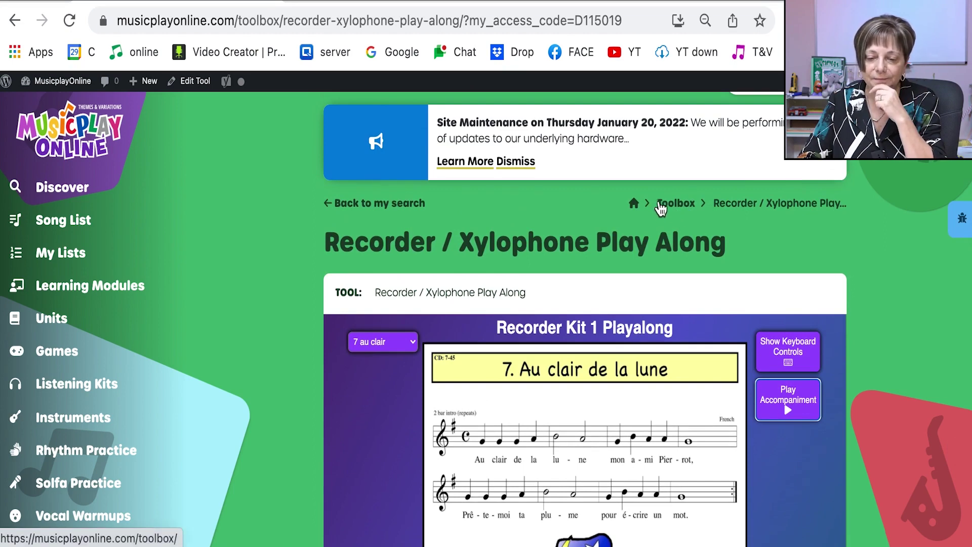
left_click(673, 208)
scroll(636, 314, "down", 2)
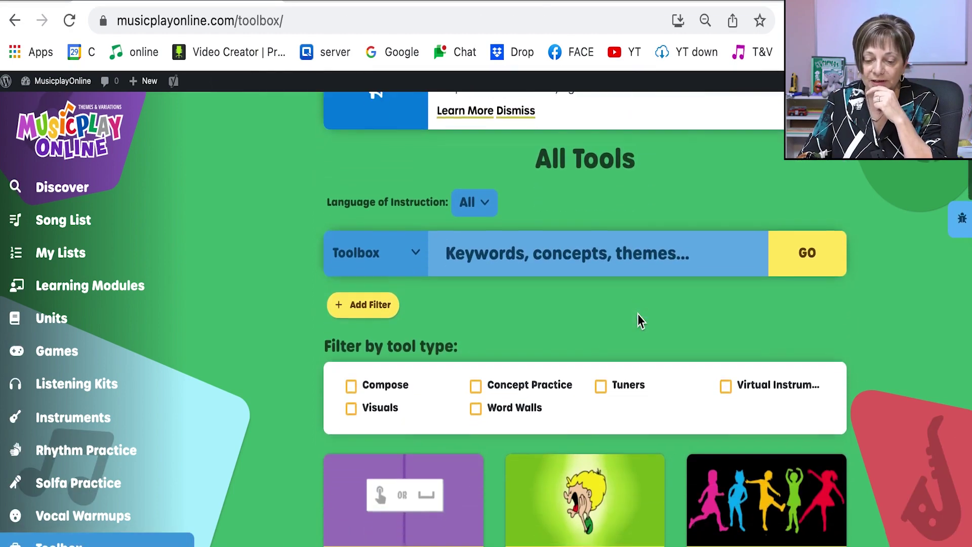
left_click(351, 405)
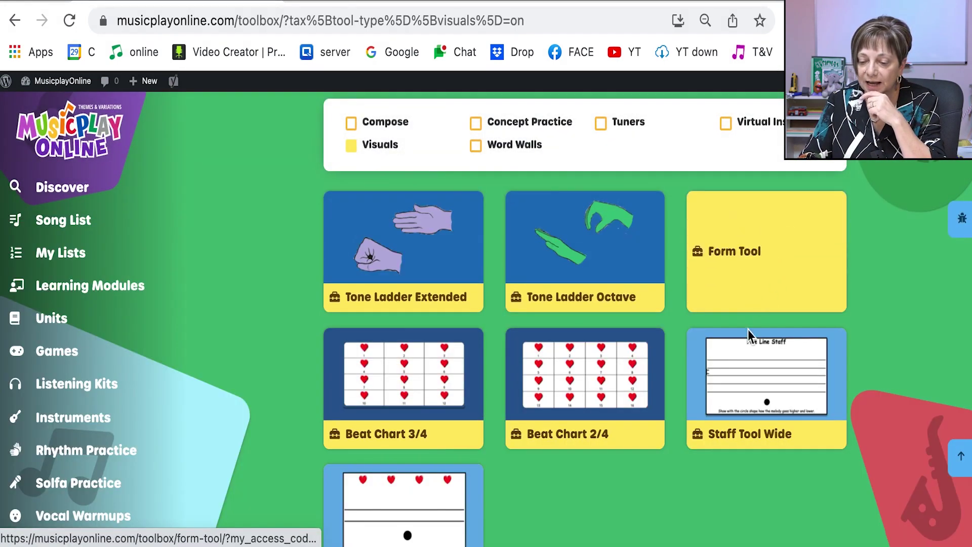
scroll(526, 456, "down", 1)
scroll(526, 451, "up", 2)
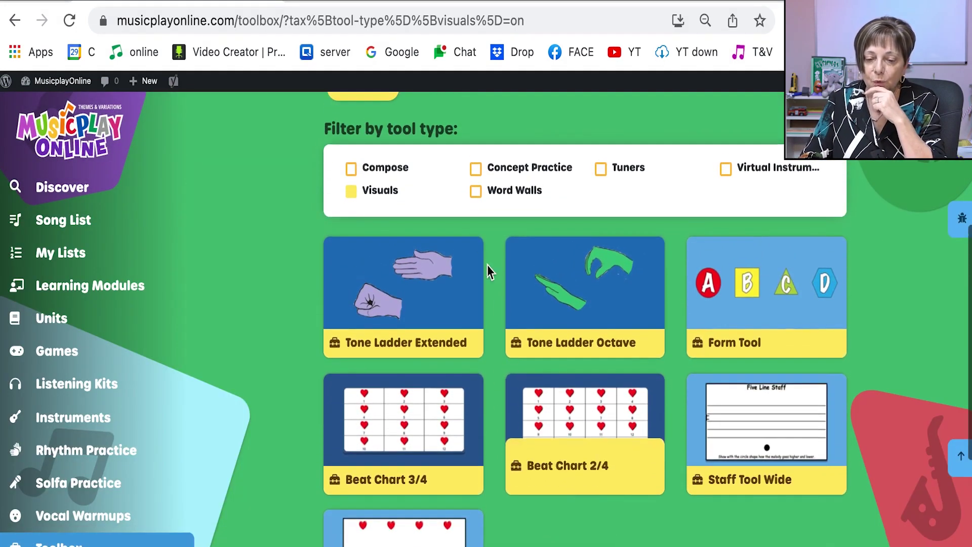
Switch the tool type filter from Visuals to Word Walls and open the How Does Music Make You Feel? tool.
left_click(475, 190)
left_click(366, 192)
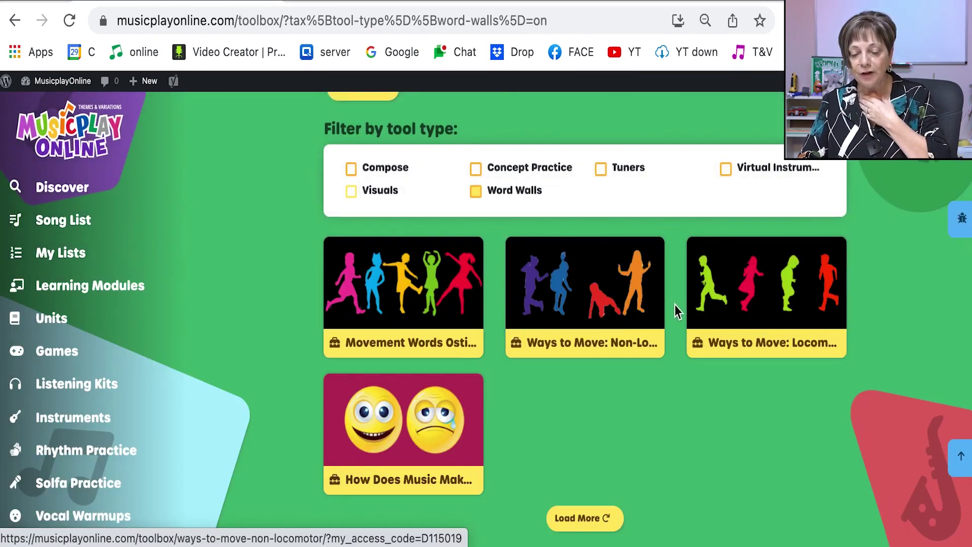
left_click(429, 401)
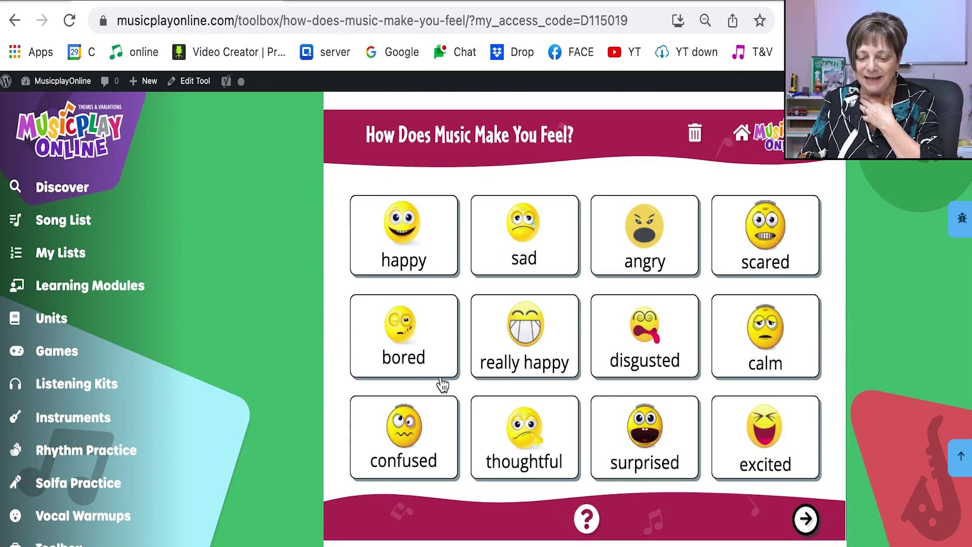
Select the "really happy" card, the waving emoji on the second page and the word "cheerful" on the third page.
left_click(530, 330)
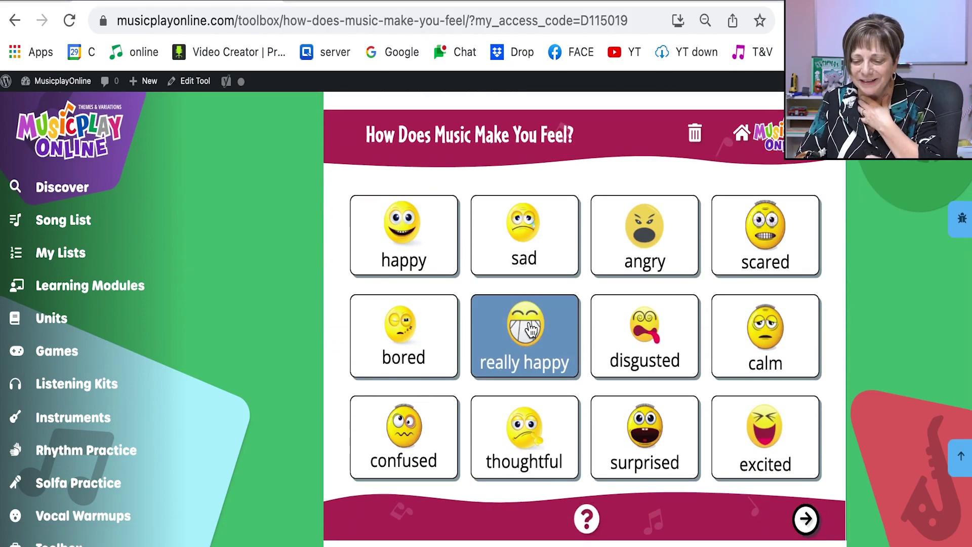
left_click(803, 521)
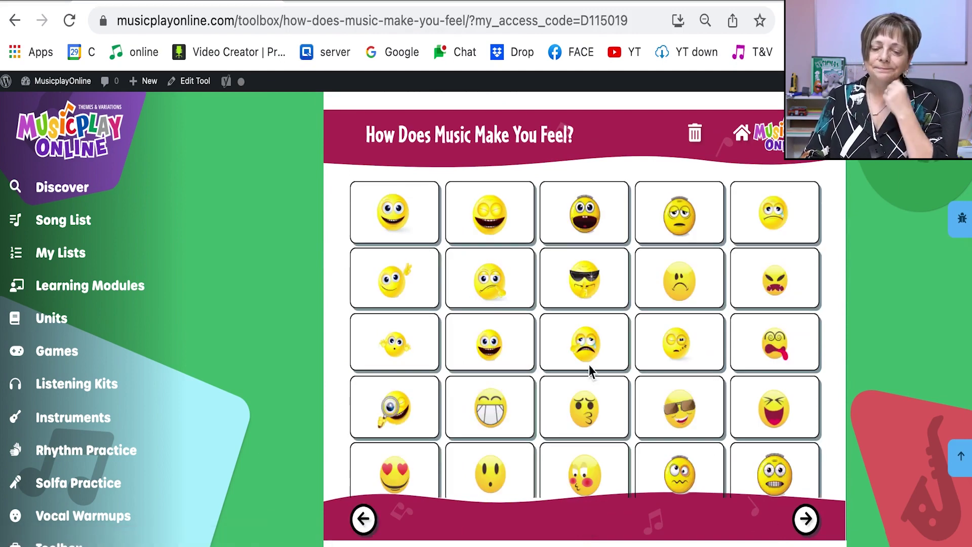
left_click(404, 282)
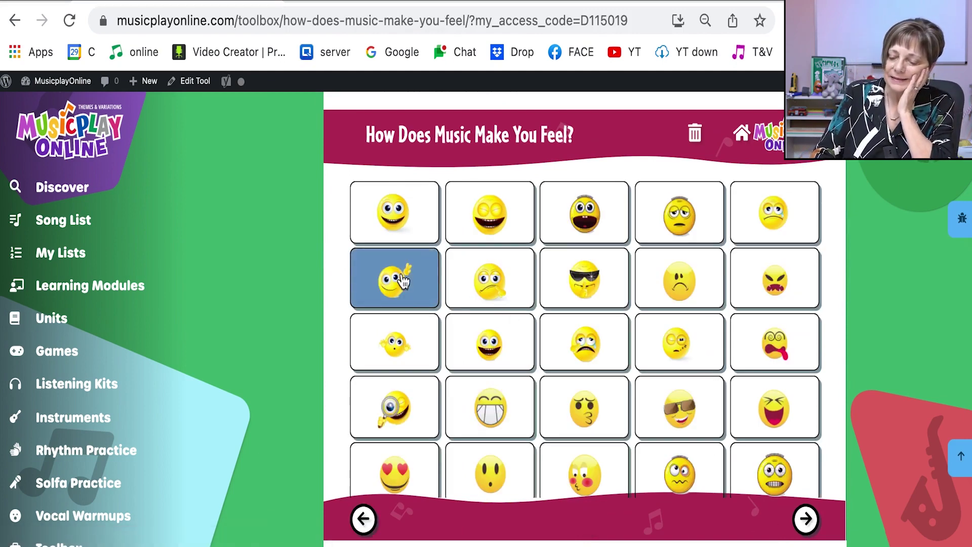
left_click(812, 521)
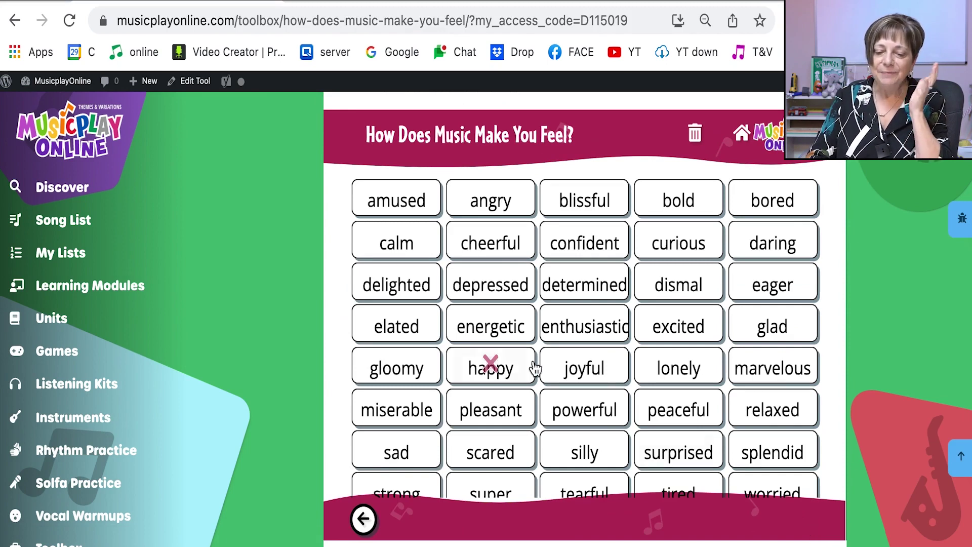
left_click(494, 241)
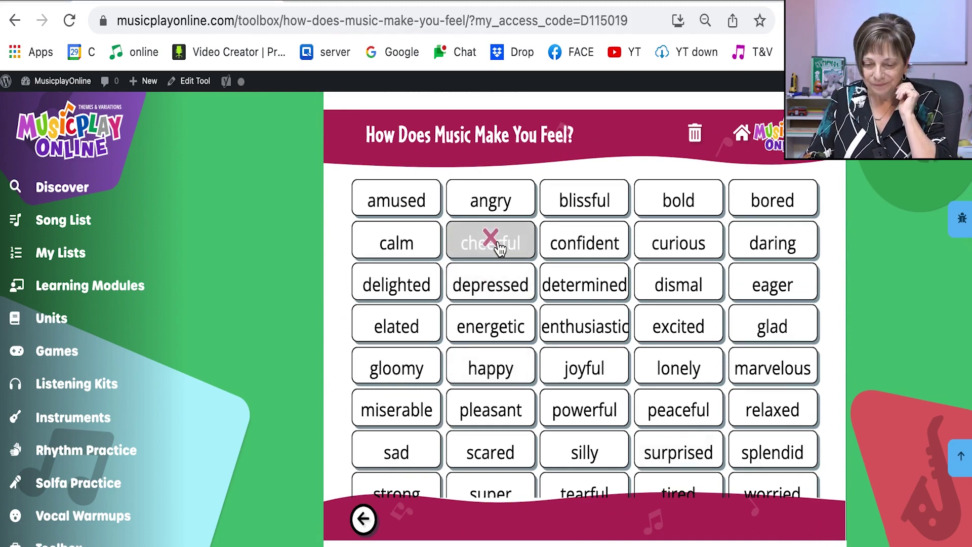
left_click(499, 247)
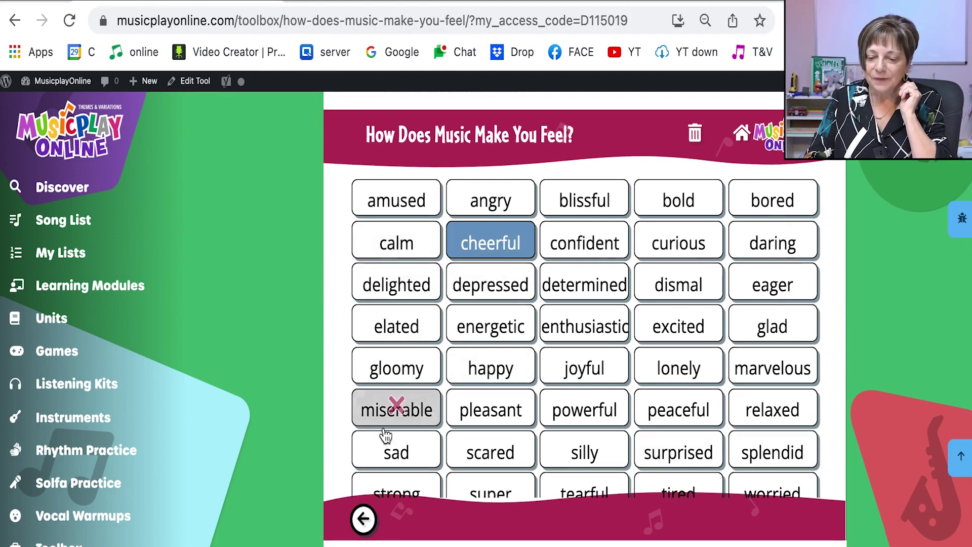
Leave the How Does Music Make You Feel? tool and return to the main Toolbox page.
scroll(395, 405, "up", 3)
scroll(380, 349, "up", 3)
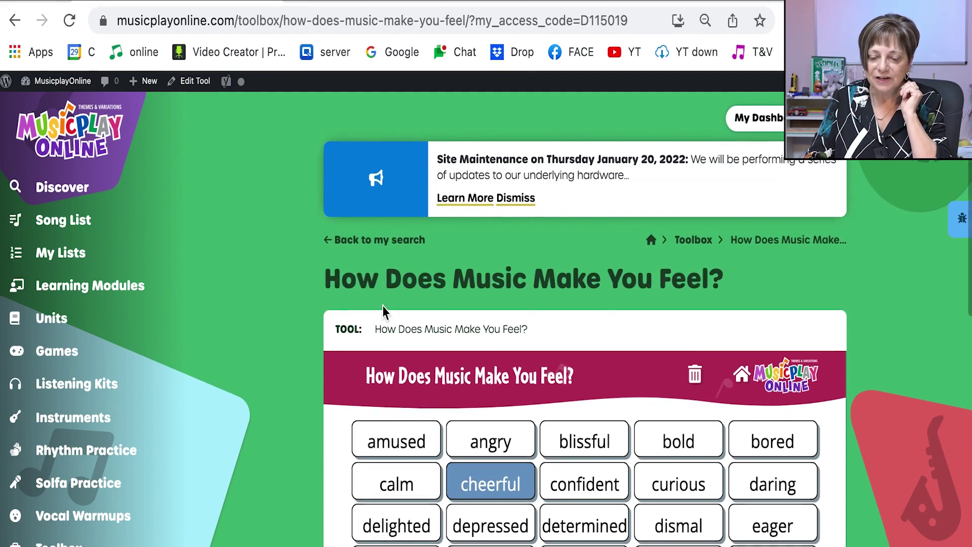
left_click(694, 240)
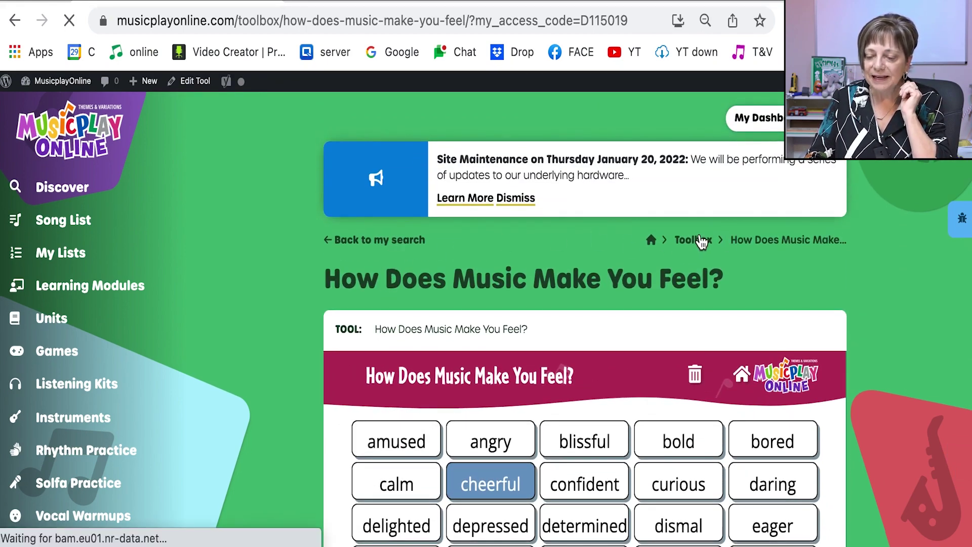